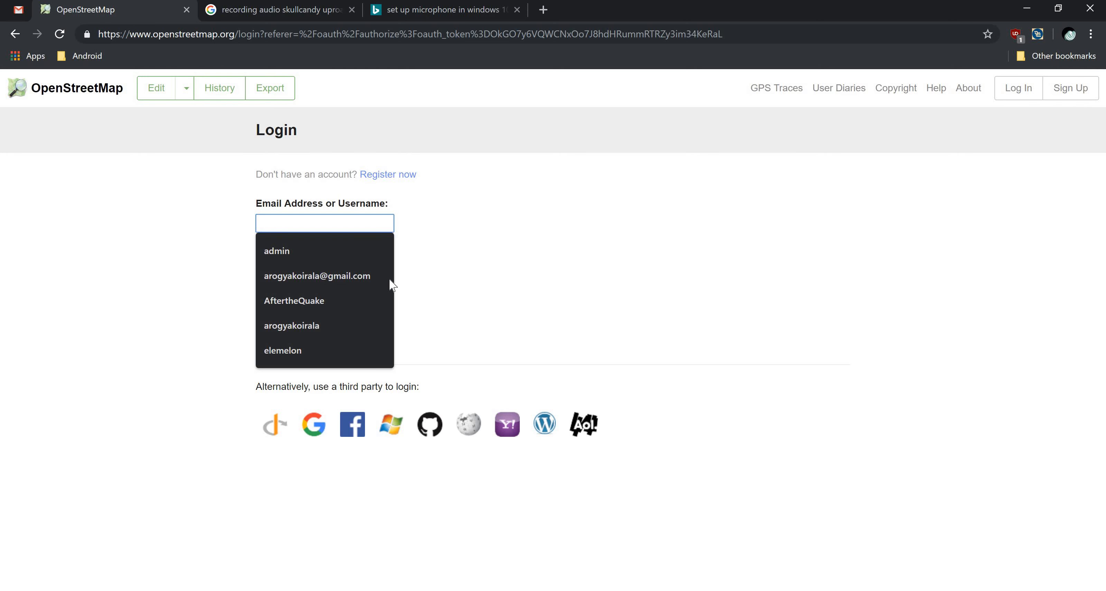
# Log in to OpenStreetMap with the account e-mail and password, and grant Tasking Manager - Nepal access to read the user preferences.
pyautogui.click(368, 278)
pyautogui.click(341, 264)
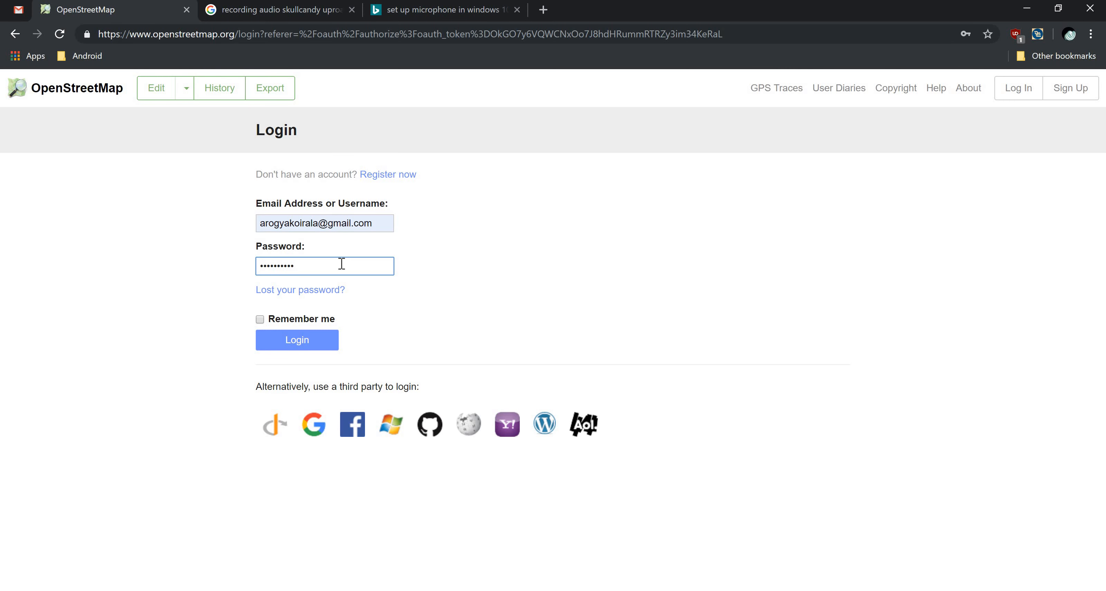
pyautogui.press('Return')
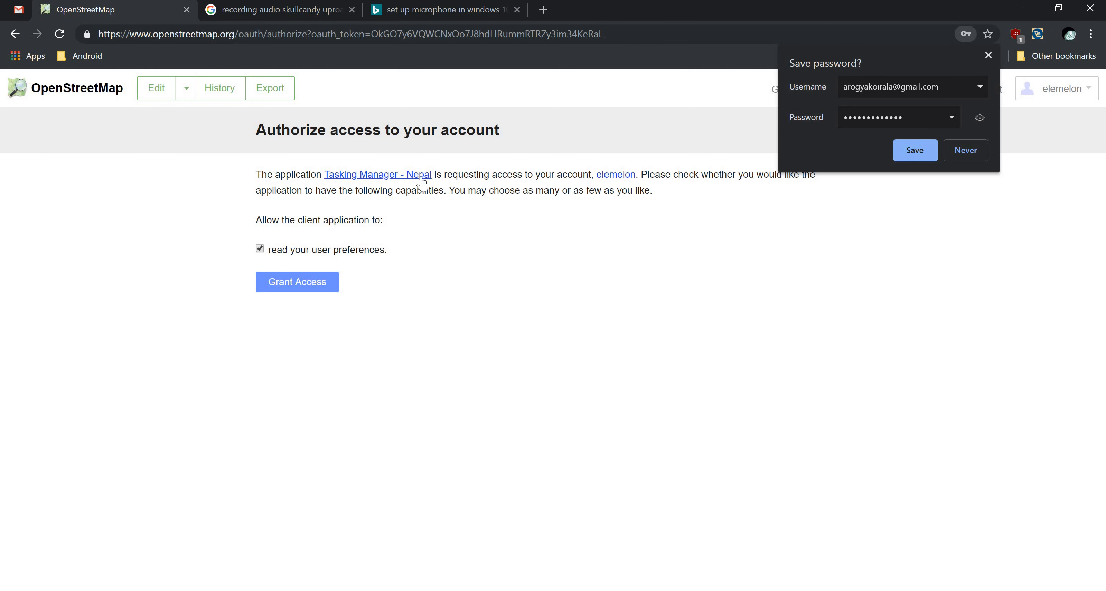
pyautogui.click(297, 283)
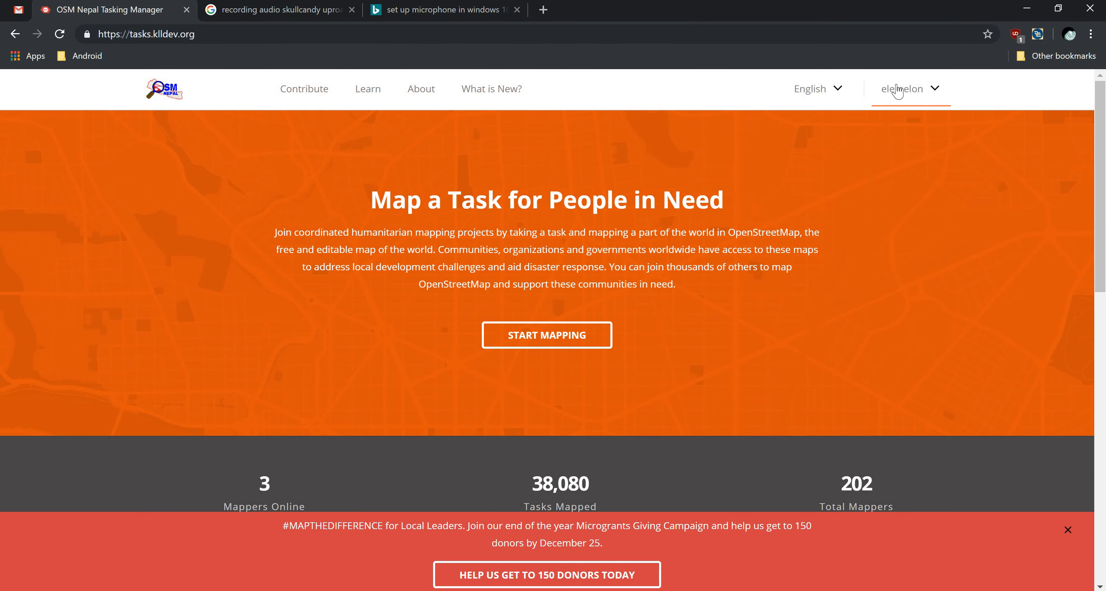
# Open the list of projects to contribute to and look through the project cards and search filters.
pyautogui.click(312, 81)
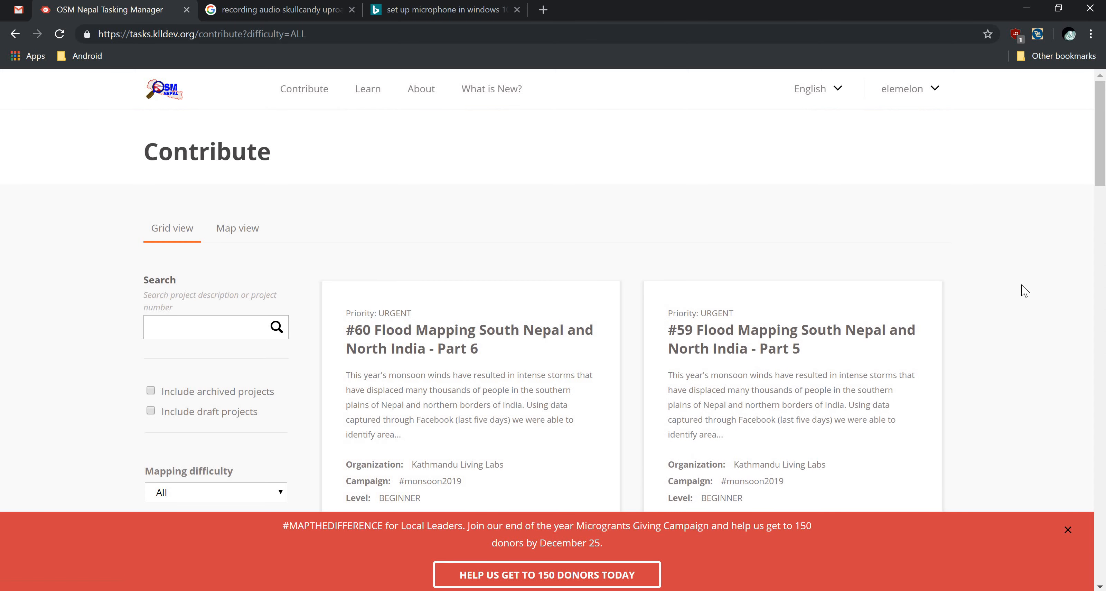
pyautogui.scroll(-2, 1025, 291)
pyautogui.scroll(-2, 1025, 292)
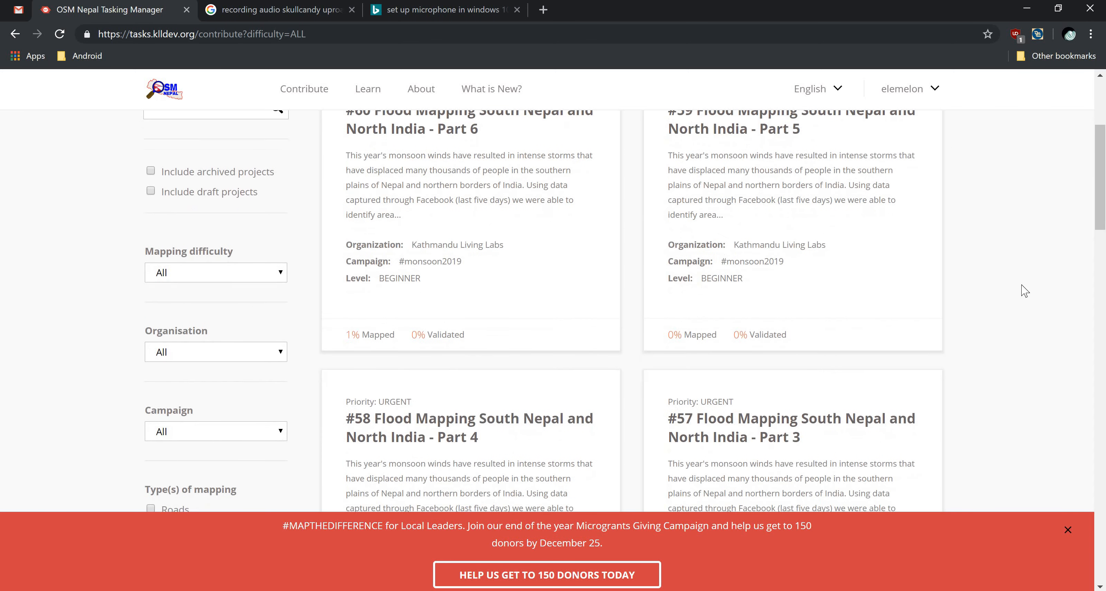
pyautogui.scroll(2, 1025, 291)
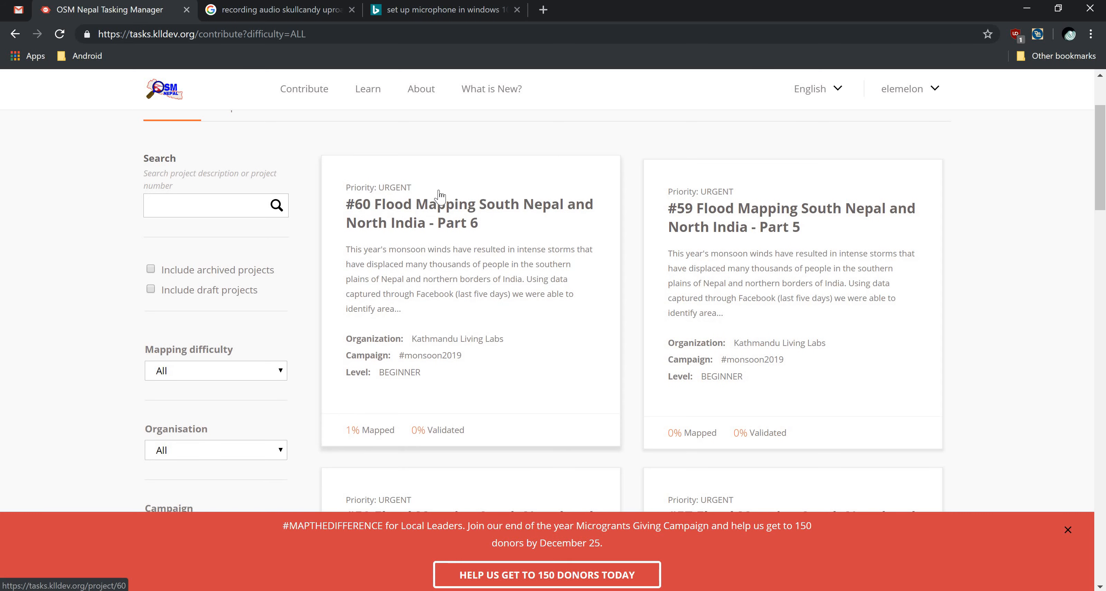
pyautogui.scroll(-7, 895, 411)
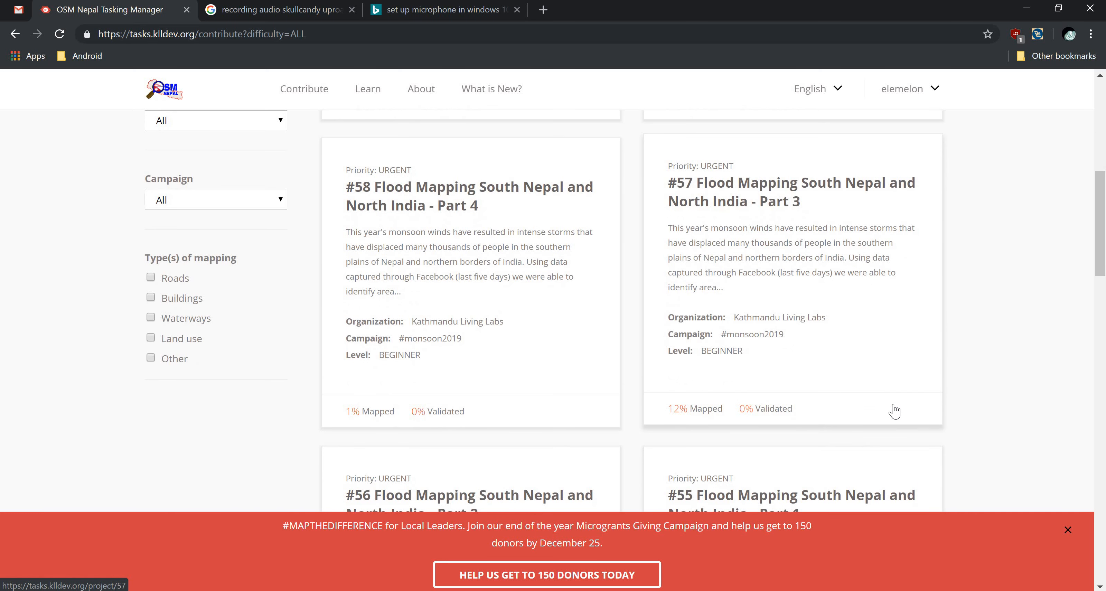
pyautogui.scroll(7, 895, 411)
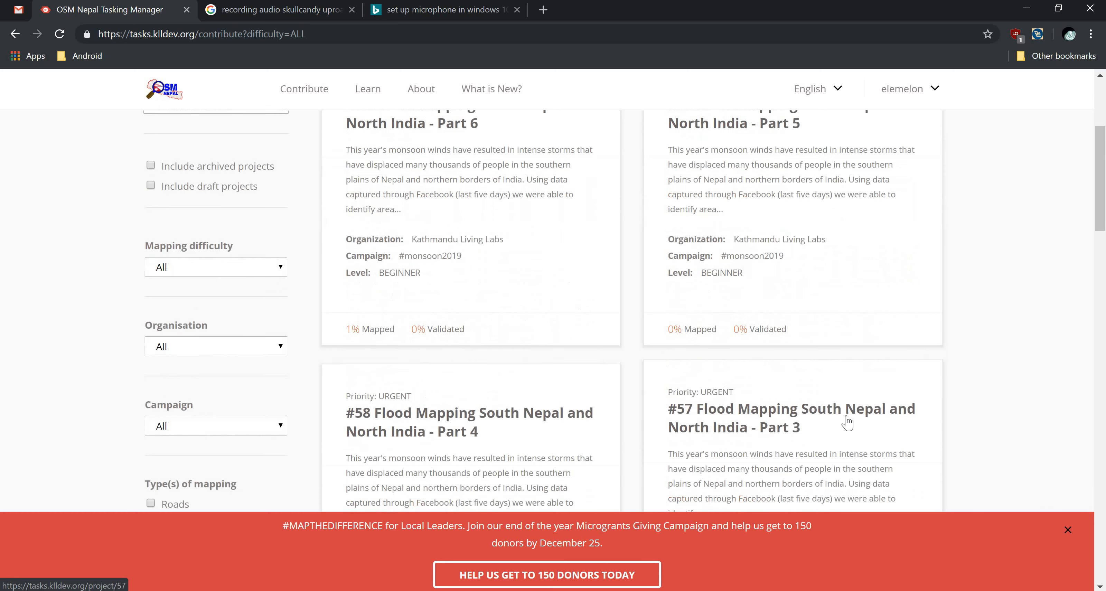
pyautogui.click(217, 222)
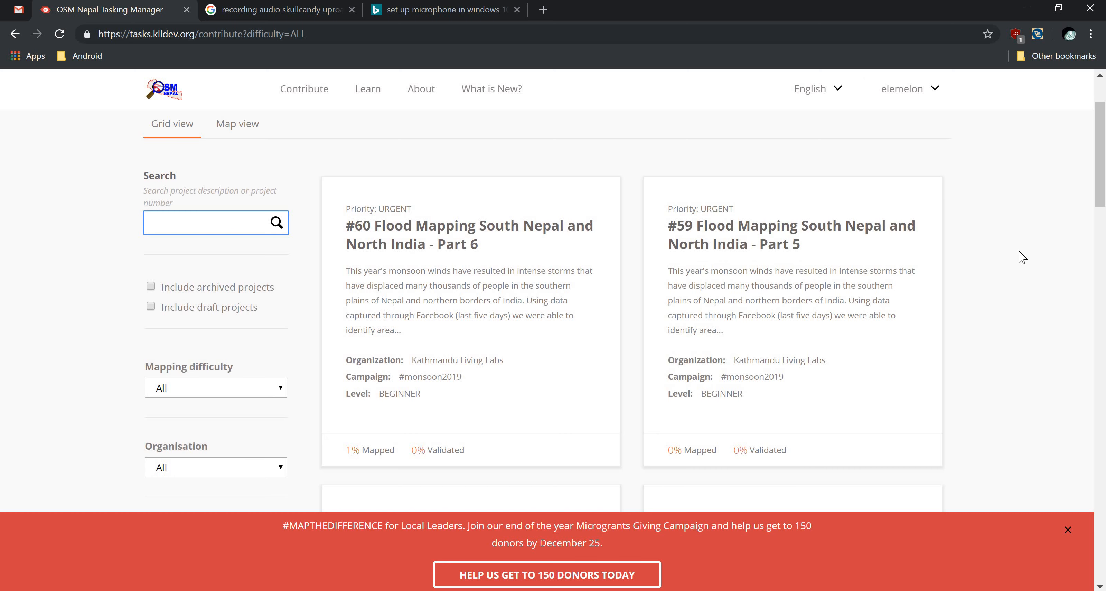
pyautogui.scroll(-8, 1021, 256)
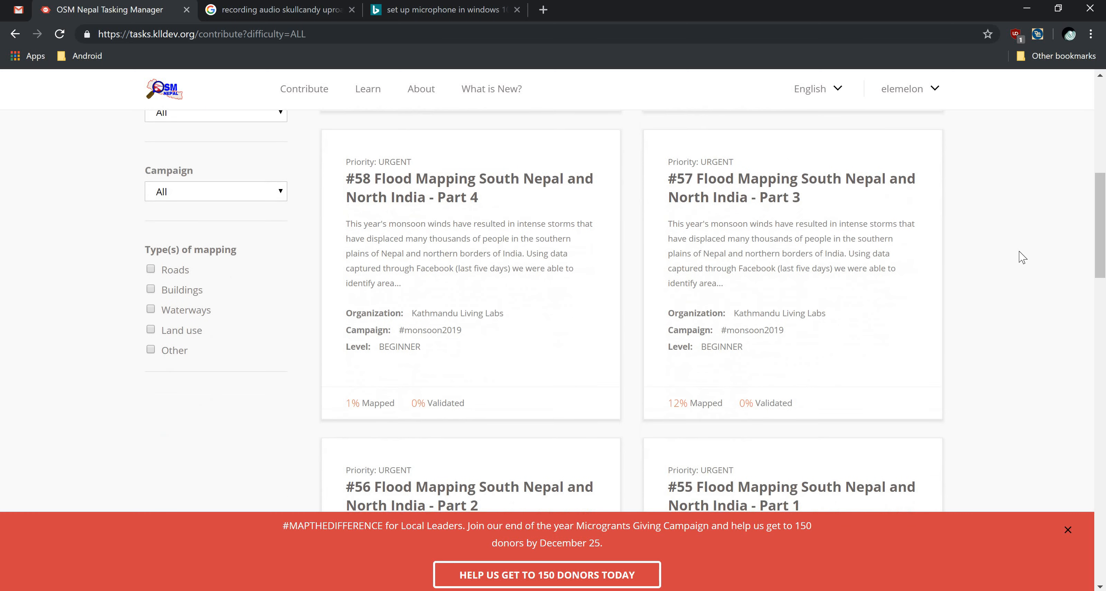
# Open project #57 Flood Mapping South Nepal and North India - Part 3 and reload its page to load the details.
pyautogui.click(728, 197)
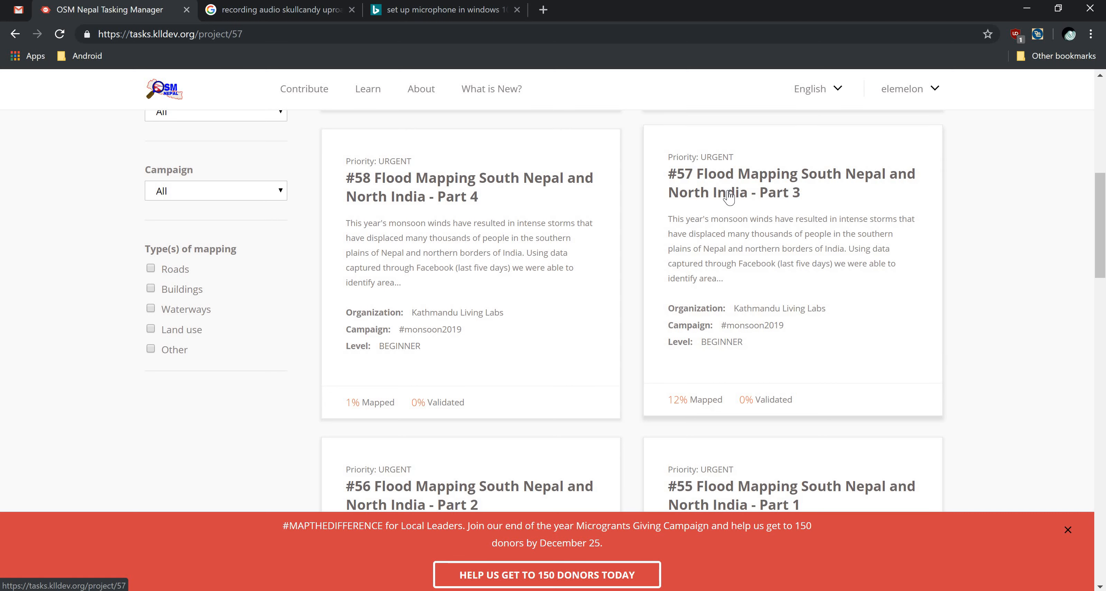
pyautogui.click(1068, 531)
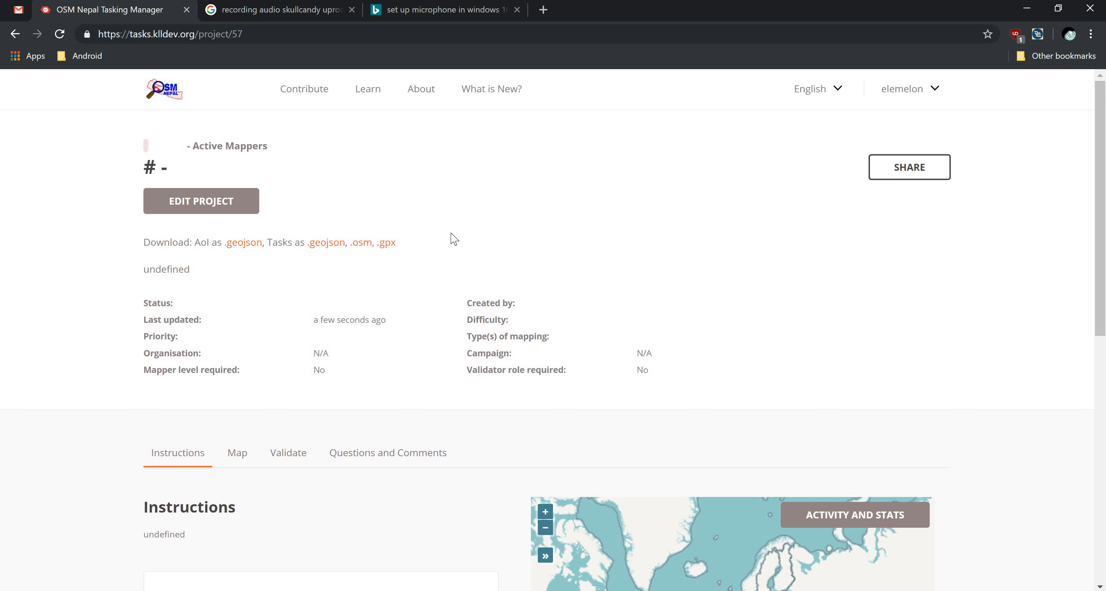
pyautogui.click(59, 33)
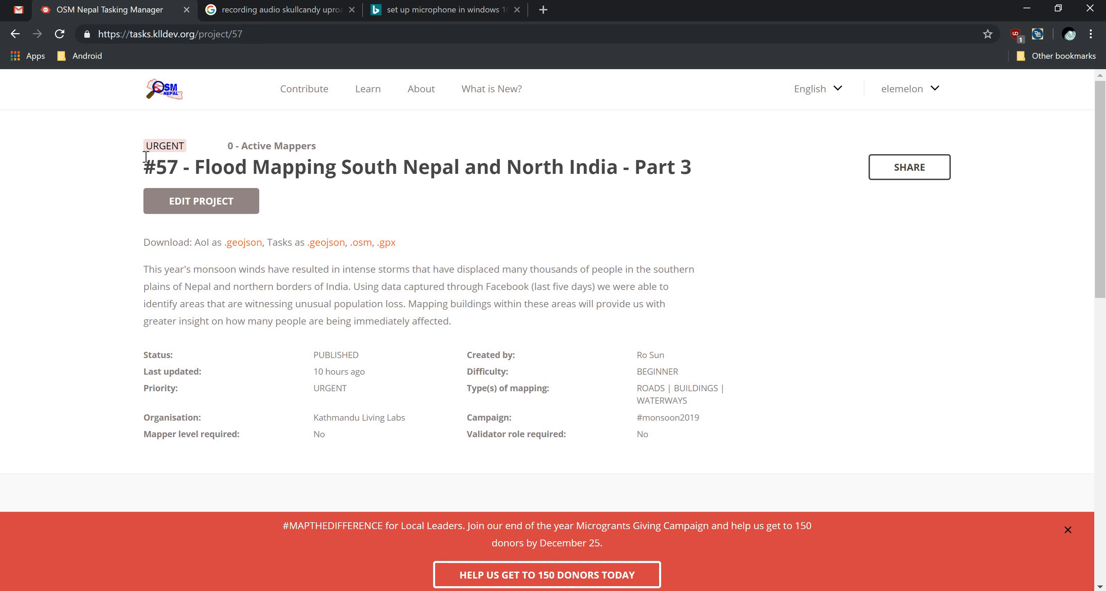
# Select task 62, between Laukaha and Rajbiraj on the project map, and start mapping it.
pyautogui.scroll(-5, 669, 386)
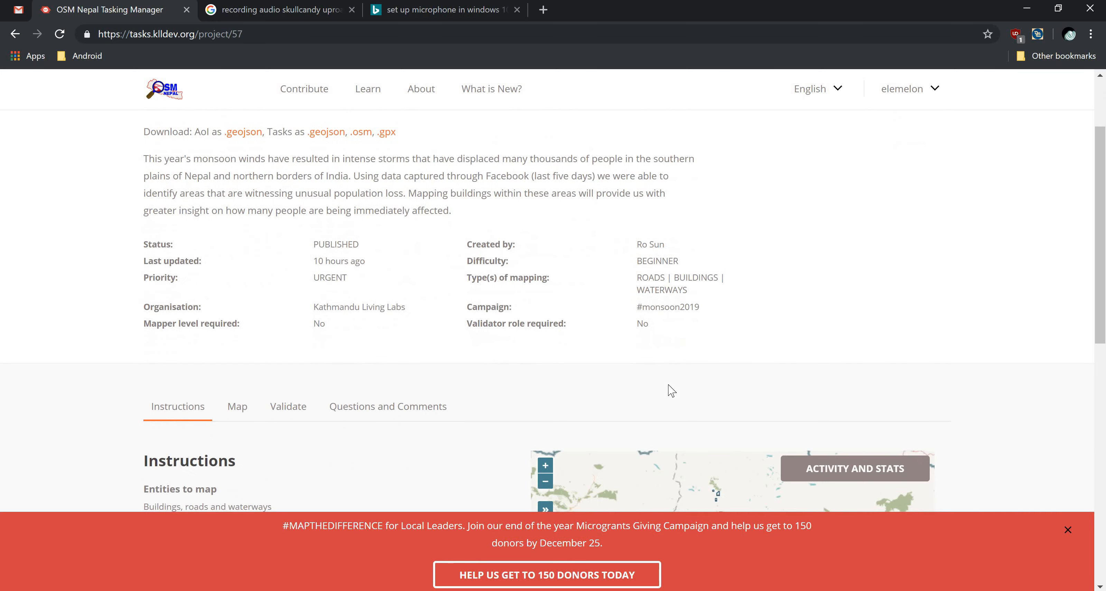
pyautogui.scroll(5, 668, 384)
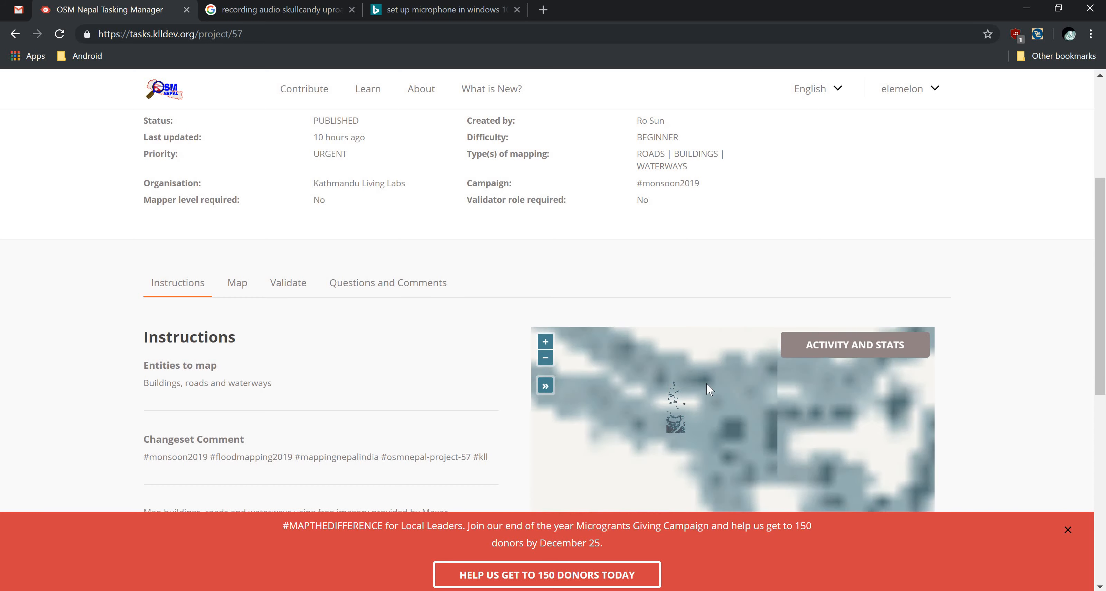
pyautogui.scroll(-4, 679, 406)
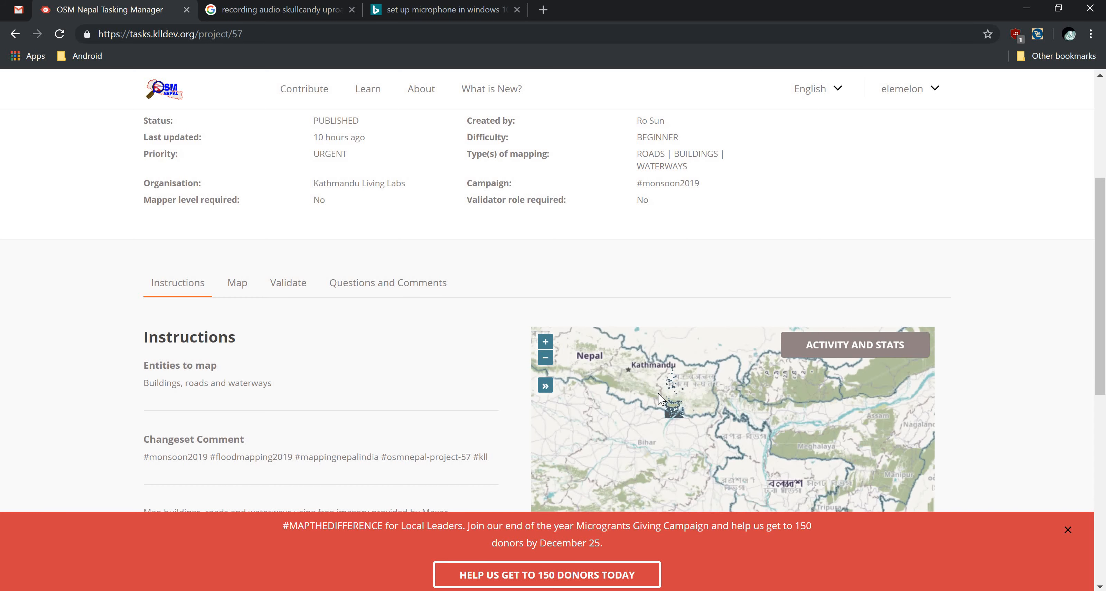
pyautogui.moveTo(1100, 282); pyautogui.dragTo(1100, 408)
pyautogui.scroll(1, 1102, 306)
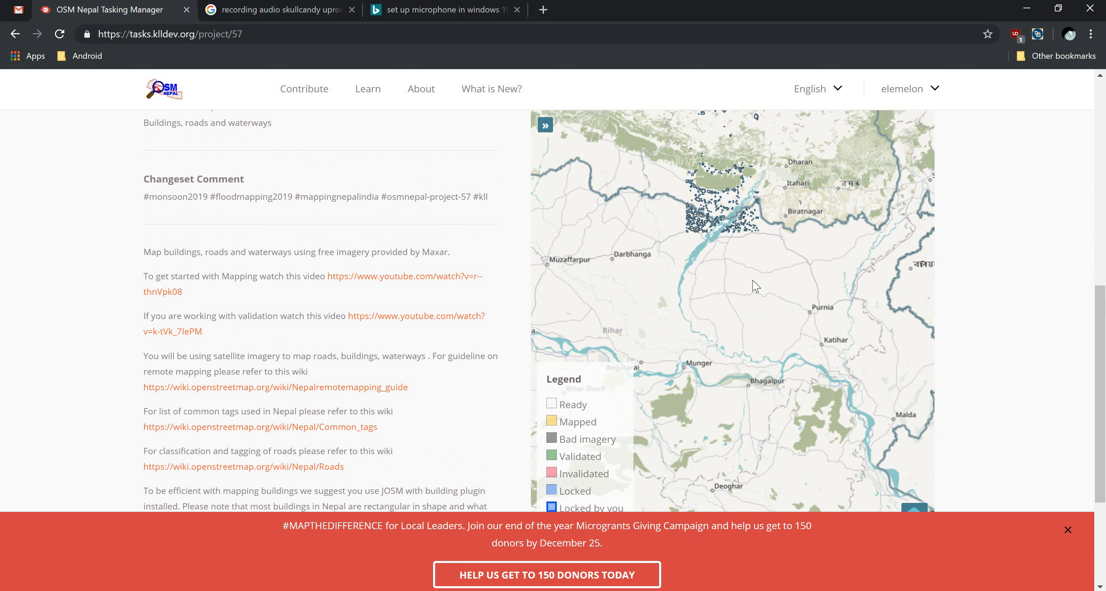
pyautogui.scroll(2, 693, 249)
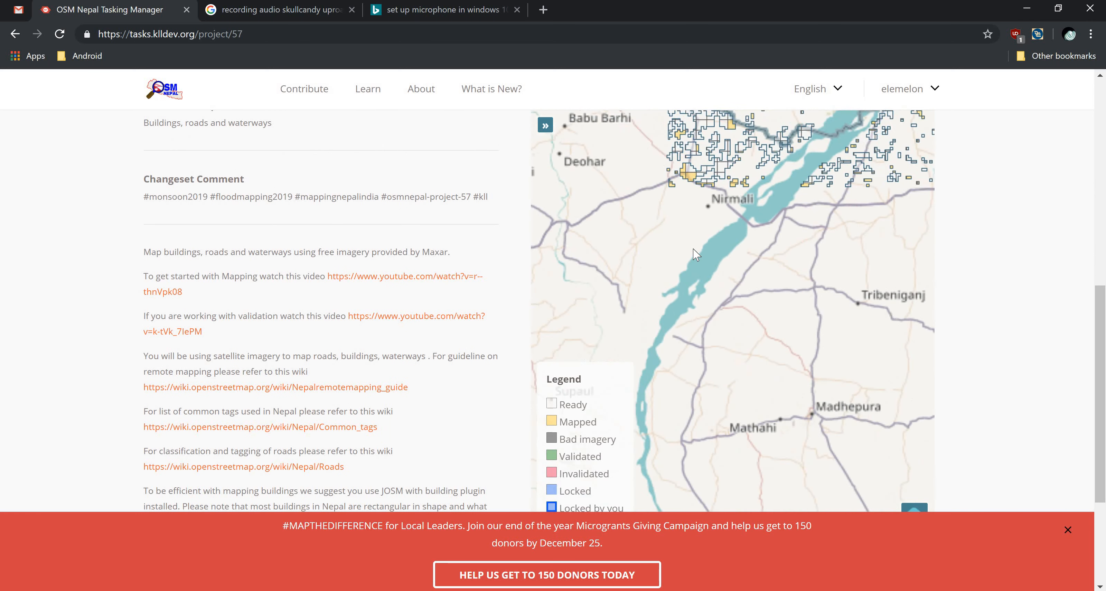
pyautogui.moveTo(622, 199); pyautogui.dragTo(574, 339)
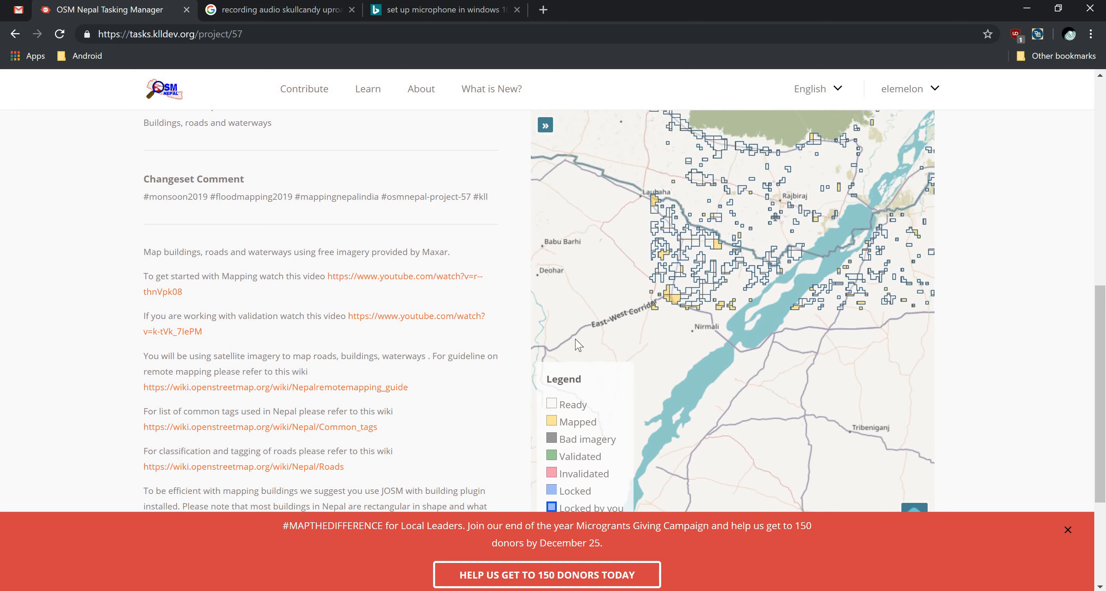
pyautogui.click(687, 239)
pyautogui.scroll(3, 1104, 391)
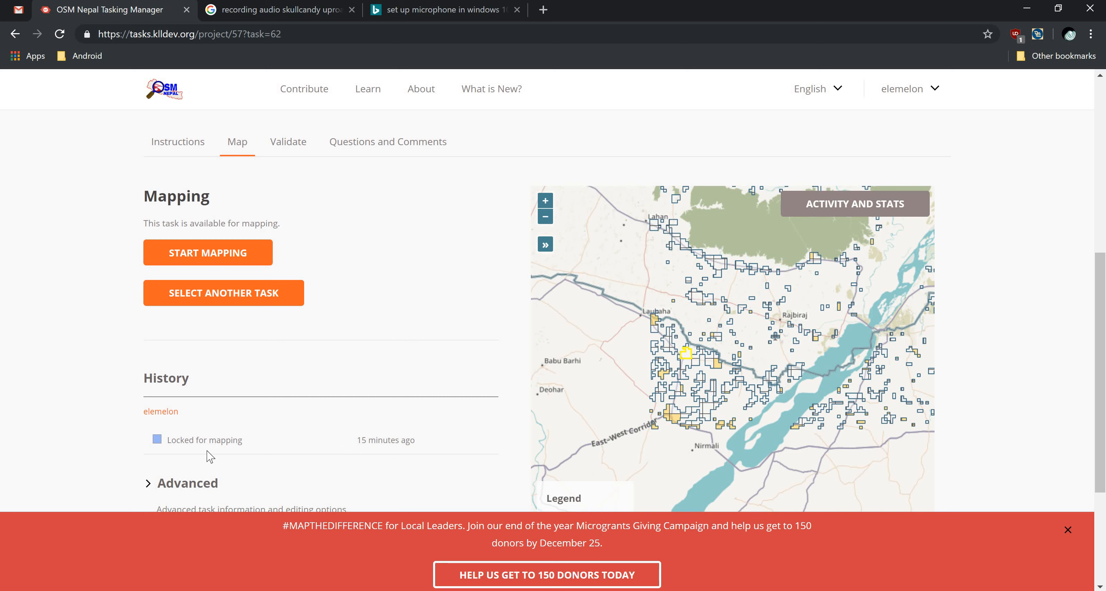
pyautogui.click(203, 257)
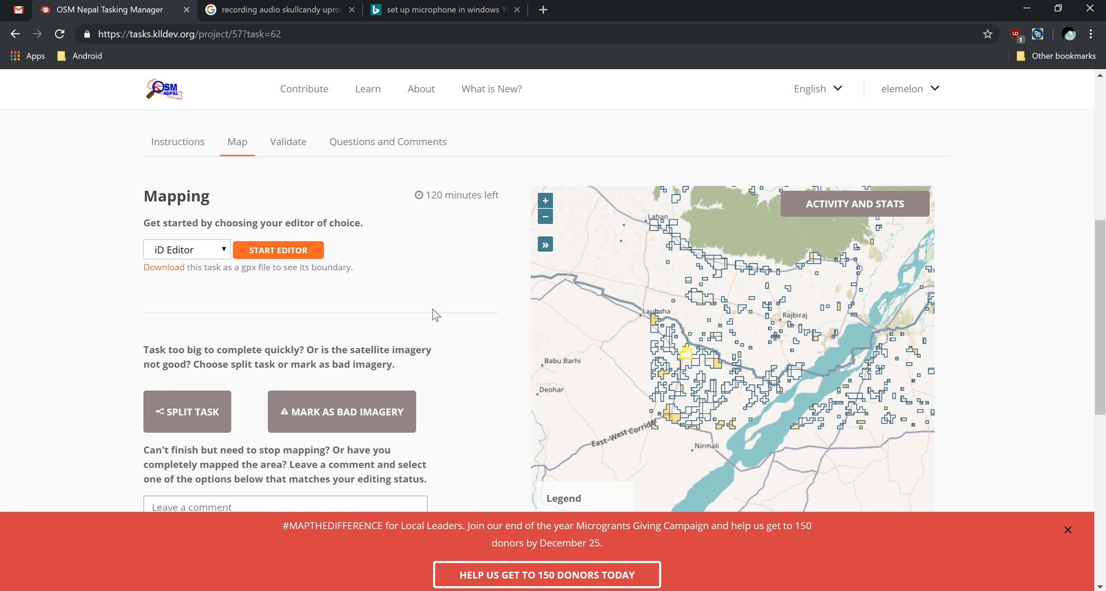
# Choose iD Editor as the editor for the locked task and start it.
pyautogui.scroll(-2, 252, 333)
pyautogui.scroll(2, 247, 329)
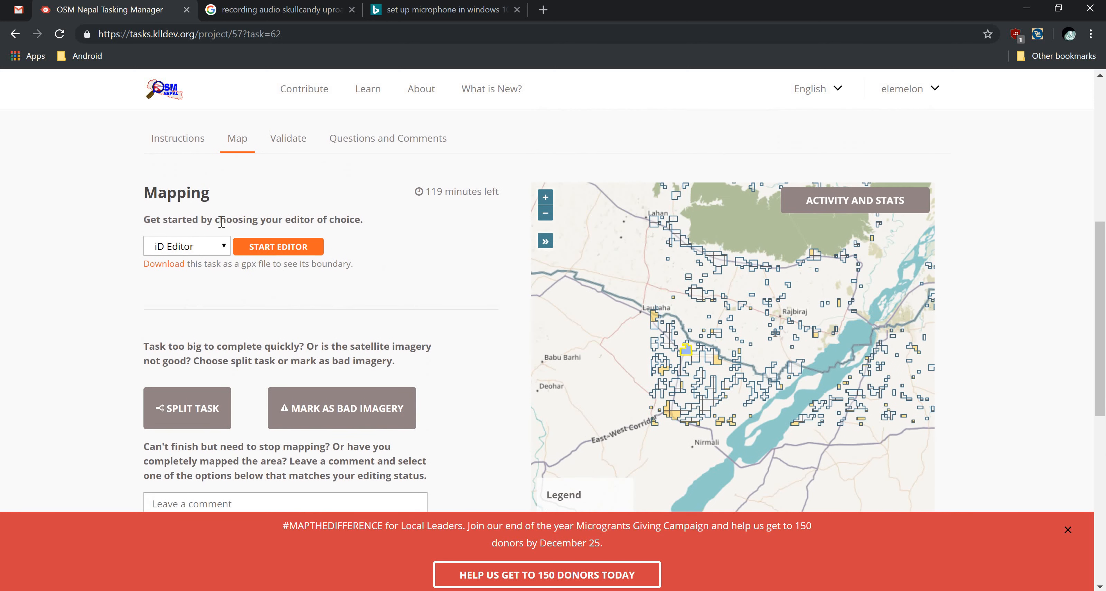
pyautogui.click(203, 248)
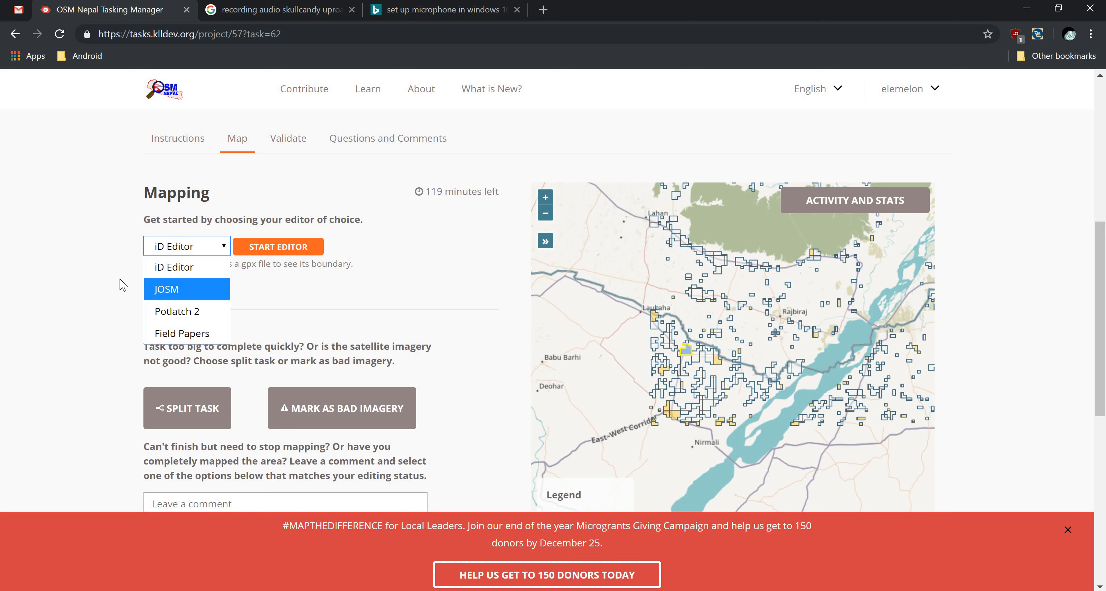
pyautogui.click(171, 267)
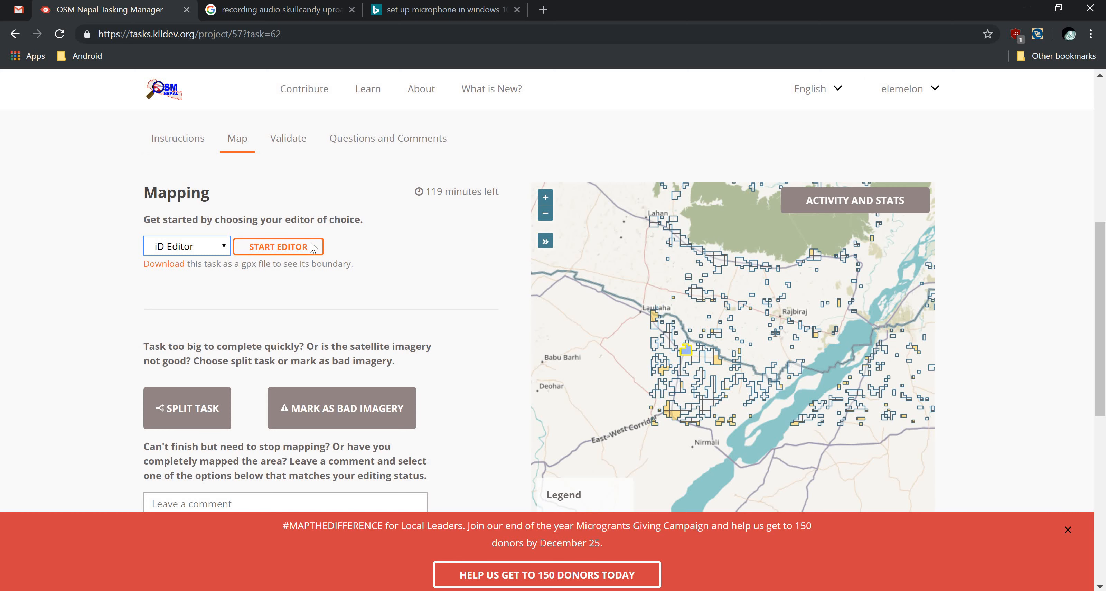
pyautogui.click(302, 247)
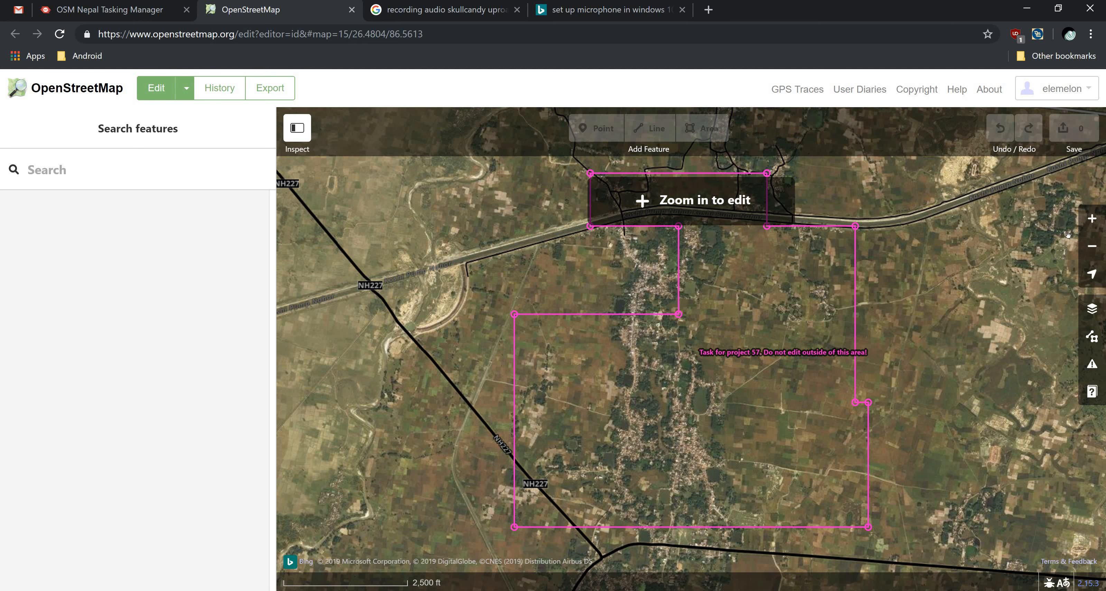
# Zoom in on the settlement inside the task boundary and examine the satellite imagery along its roads for buildings to map.
pyautogui.click(1092, 220)
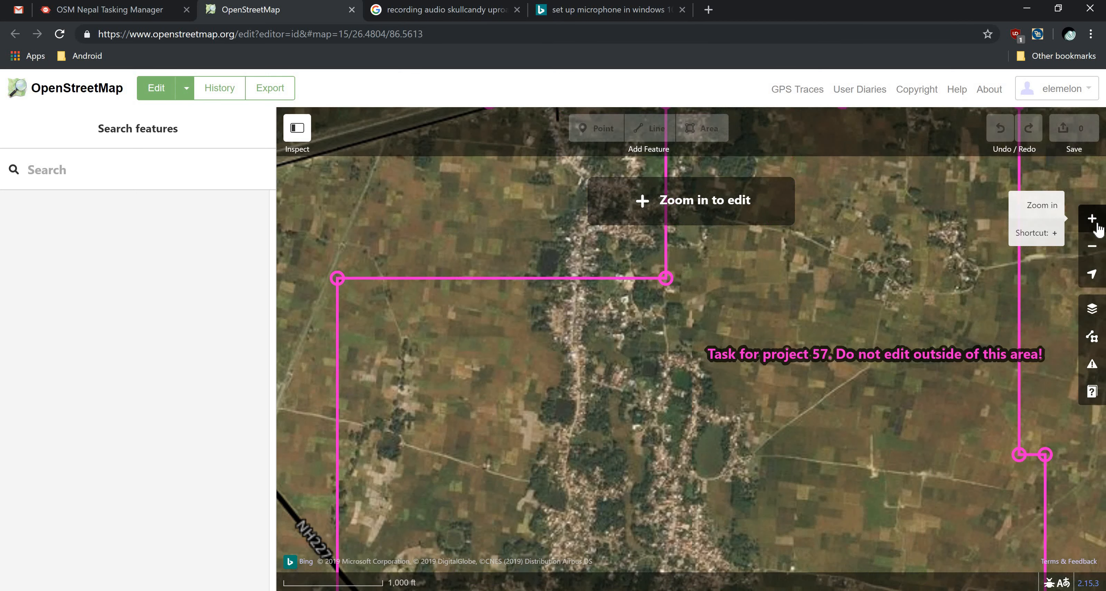
pyautogui.click(1092, 219)
pyautogui.click(1092, 219)
pyautogui.moveTo(703, 263); pyautogui.dragTo(787, 86)
pyautogui.moveTo(462, 409); pyautogui.dragTo(549, 508)
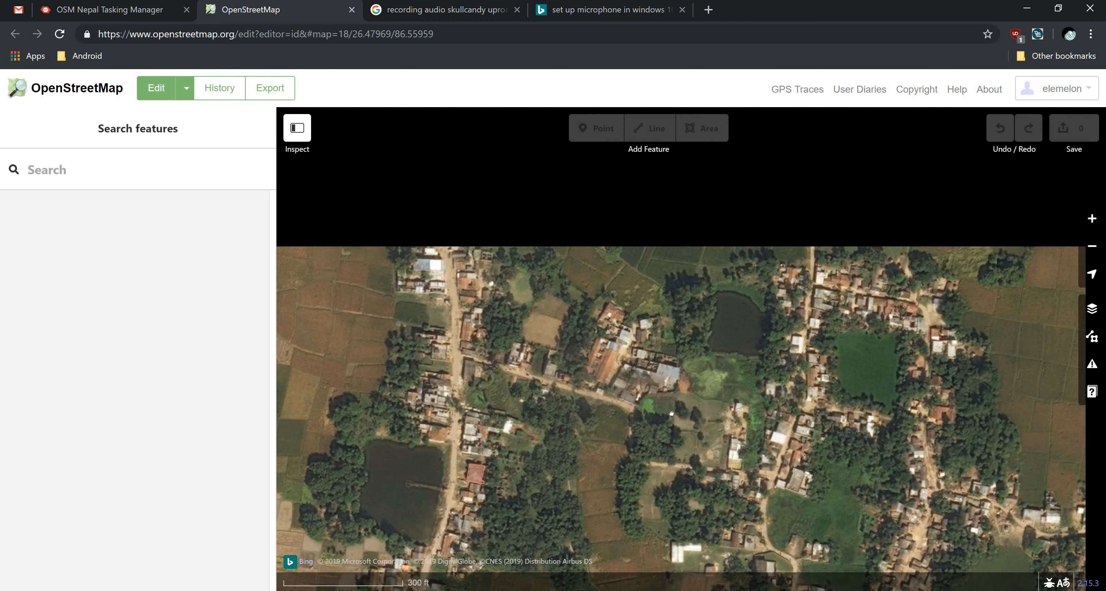
pyautogui.click(1093, 219)
pyautogui.moveTo(810, 277); pyautogui.dragTo(849, 192)
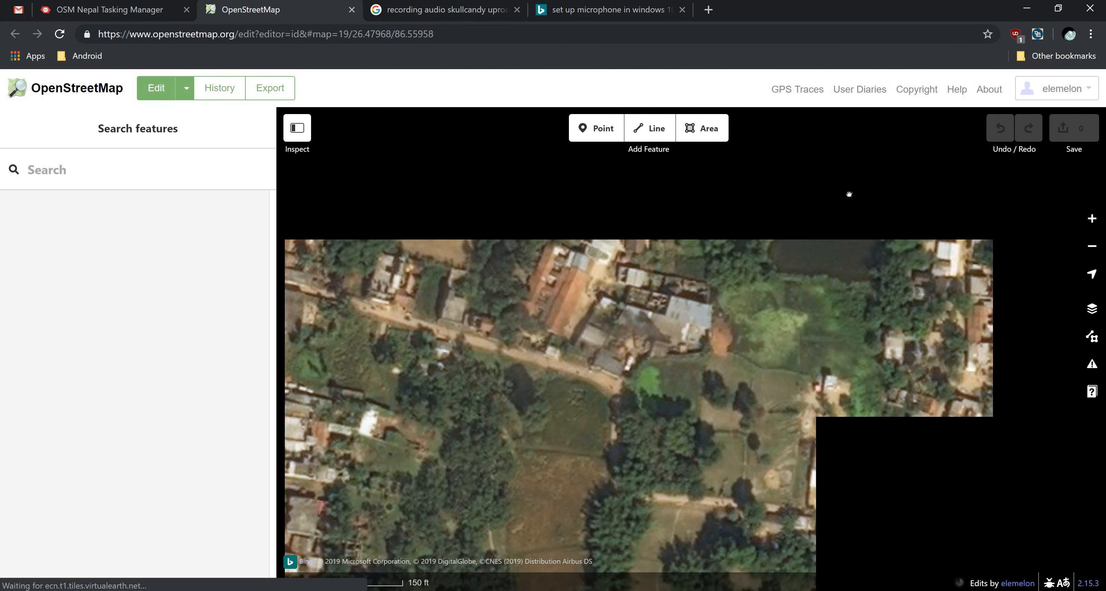
pyautogui.moveTo(636, 320); pyautogui.dragTo(859, 285)
pyautogui.moveTo(691, 404); pyautogui.dragTo(727, 232)
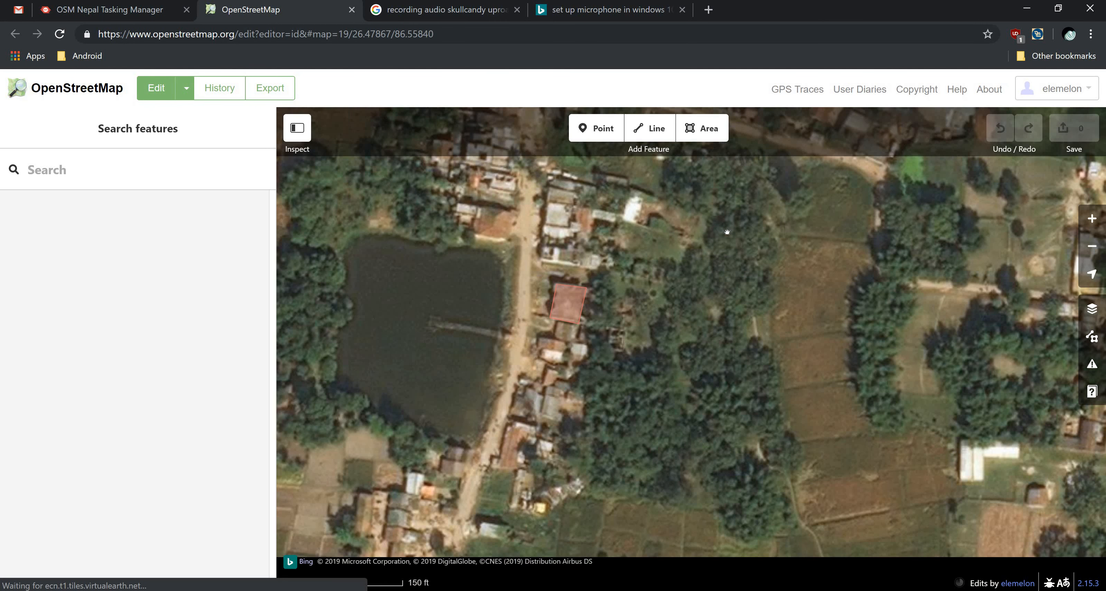
pyautogui.moveTo(618, 412); pyautogui.dragTo(619, 456)
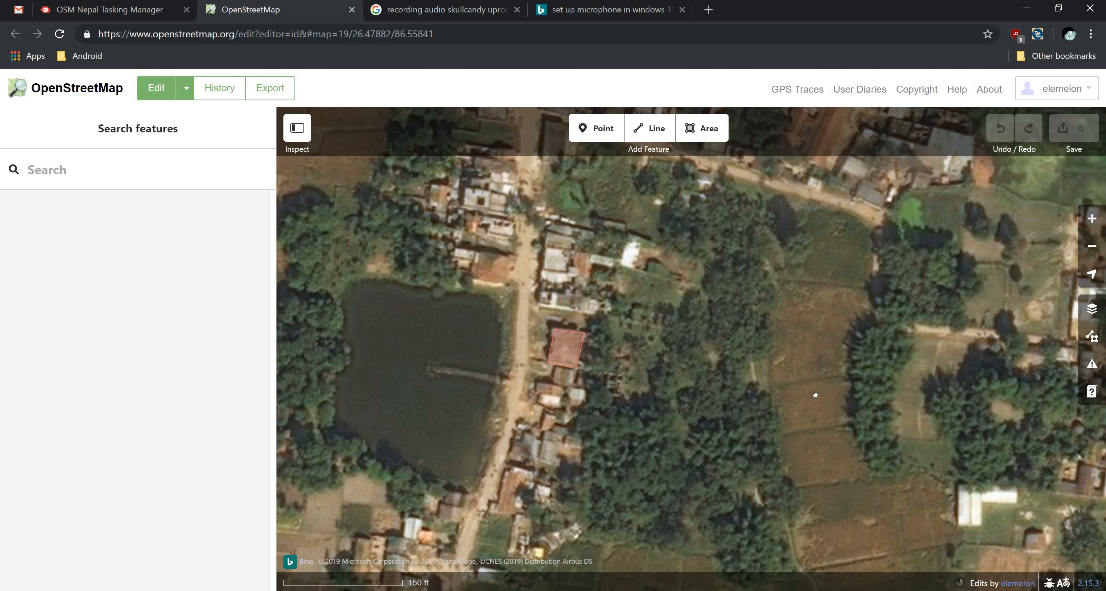
pyautogui.moveTo(747, 246); pyautogui.dragTo(701, 458)
pyautogui.moveTo(711, 256); pyautogui.dragTo(694, 330)
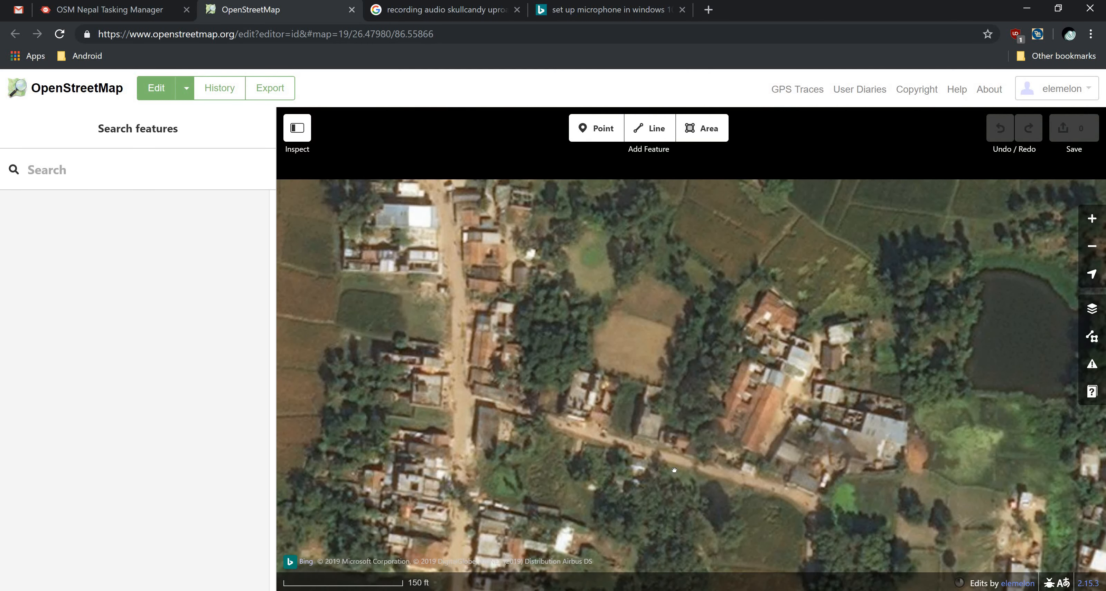
pyautogui.moveTo(409, 283); pyautogui.dragTo(430, 369)
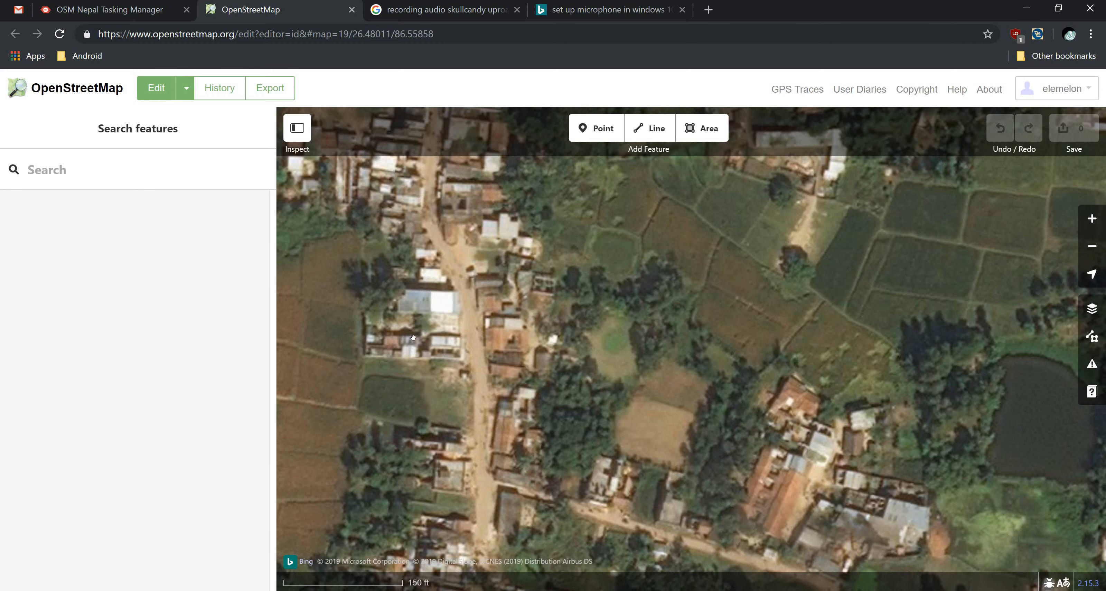
# Draw a four-cornered area around the large grey-and-white roofed building immediately west of the main road, aligning its corners with the roof.
pyautogui.scroll(3, 414, 338)
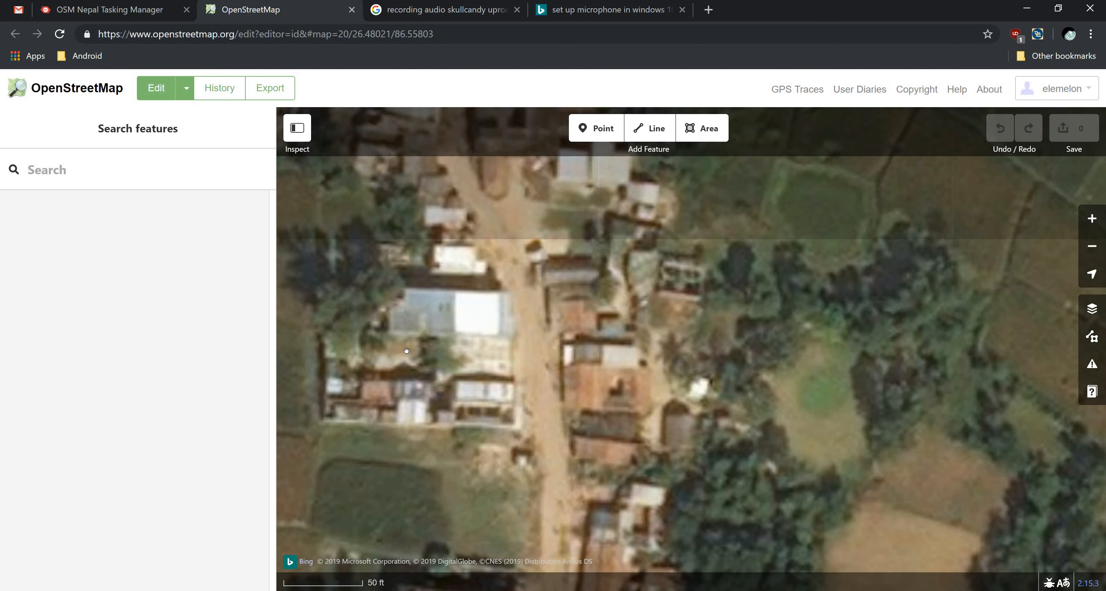
pyautogui.scroll(3, 406, 351)
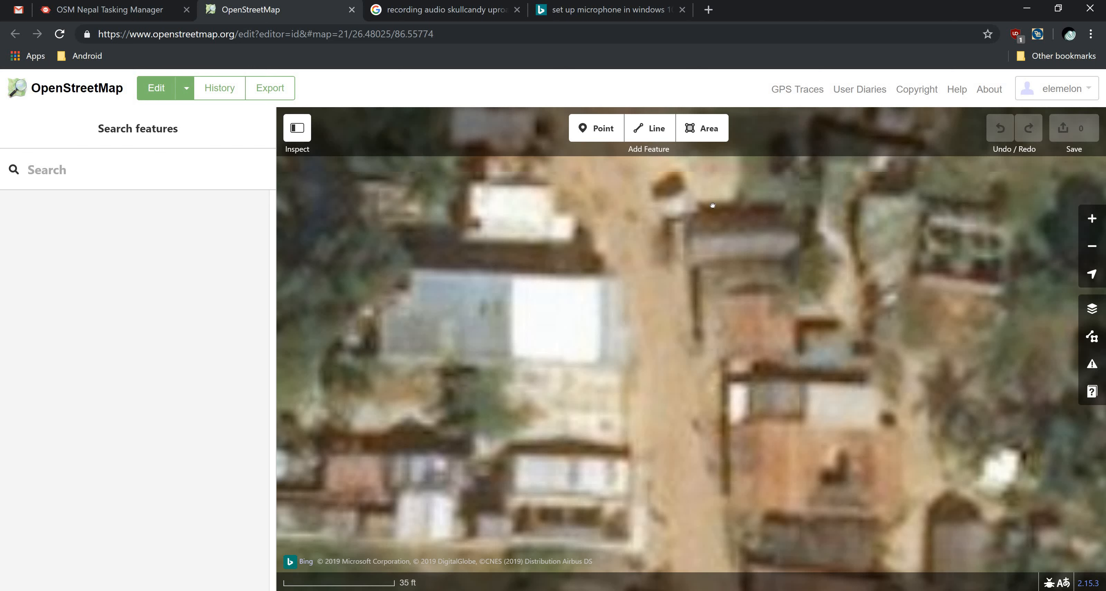
pyautogui.click(703, 137)
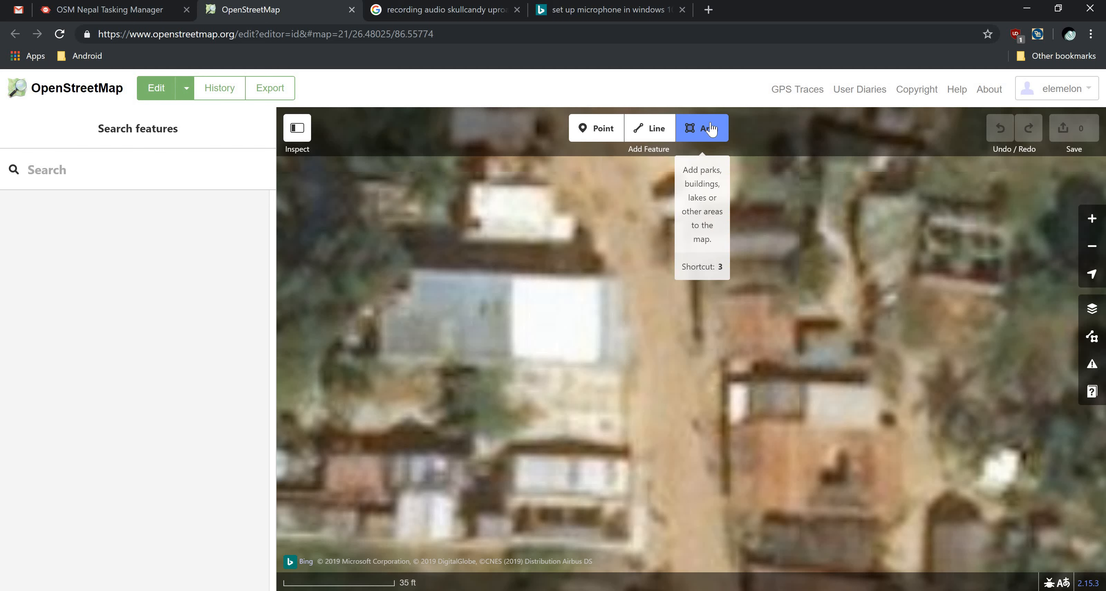
pyautogui.click(626, 368)
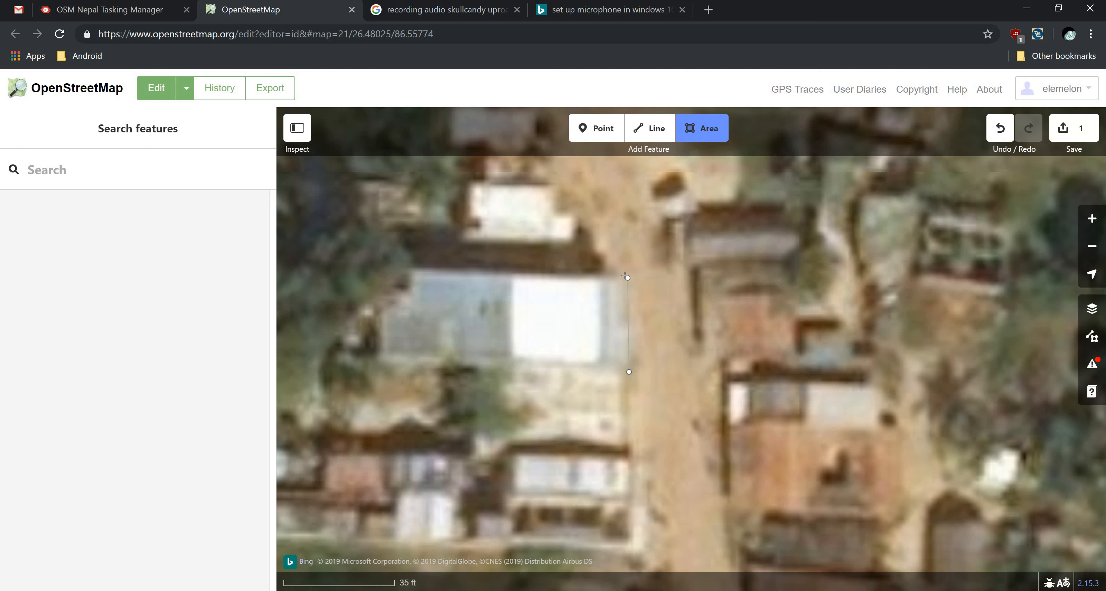
pyautogui.click(626, 278)
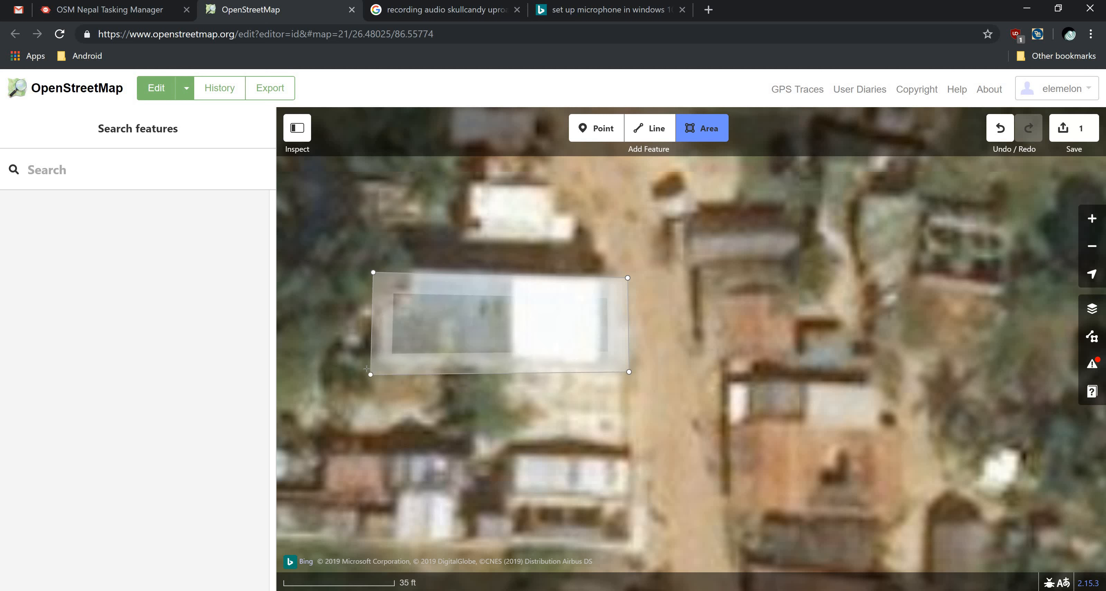
pyautogui.click(371, 366)
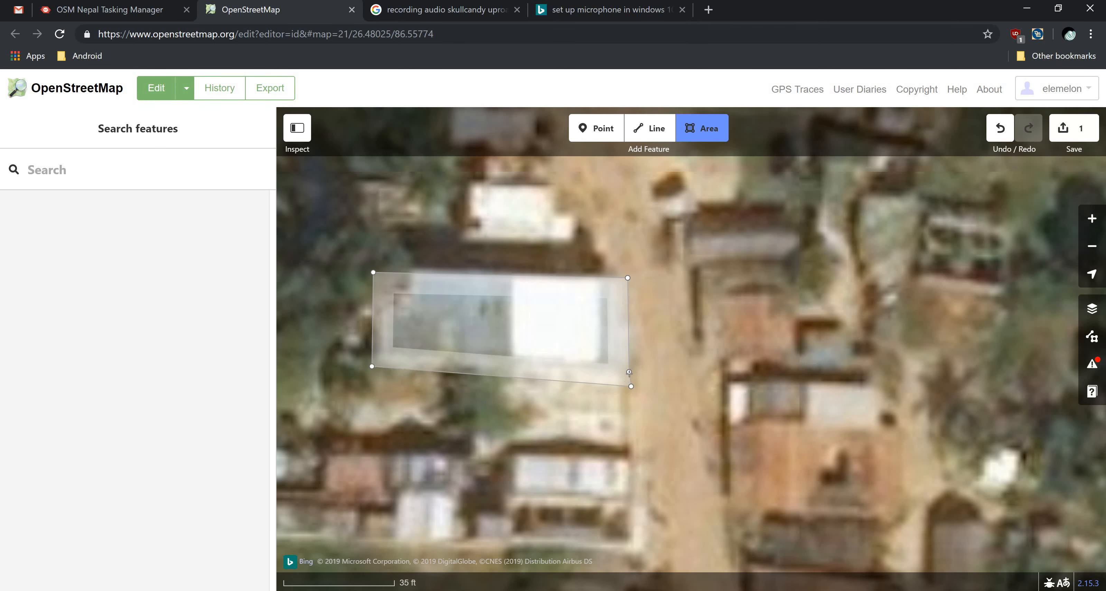
pyautogui.click(630, 371)
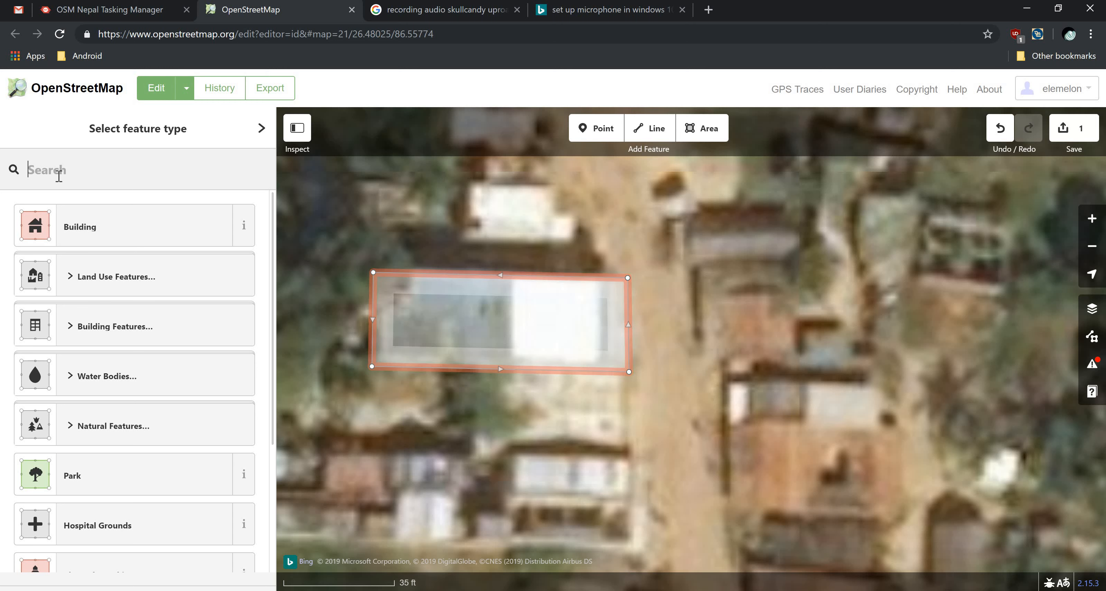
# Search the feature types for "buildi", tag the drawn area as Building, and finish editing the feature.
pyautogui.write('buildi')
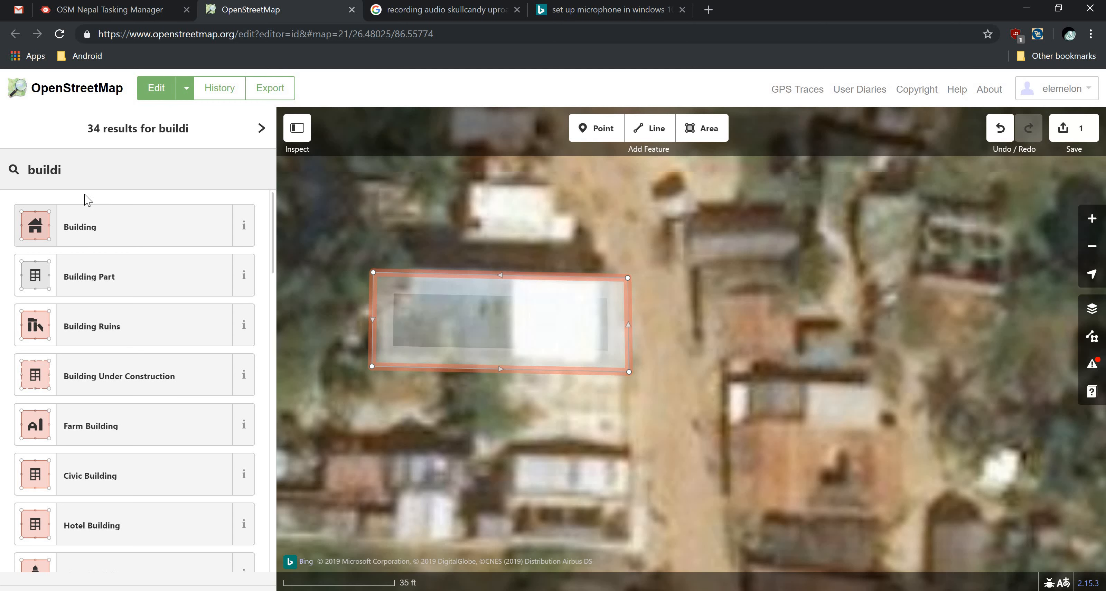
pyautogui.click(66, 234)
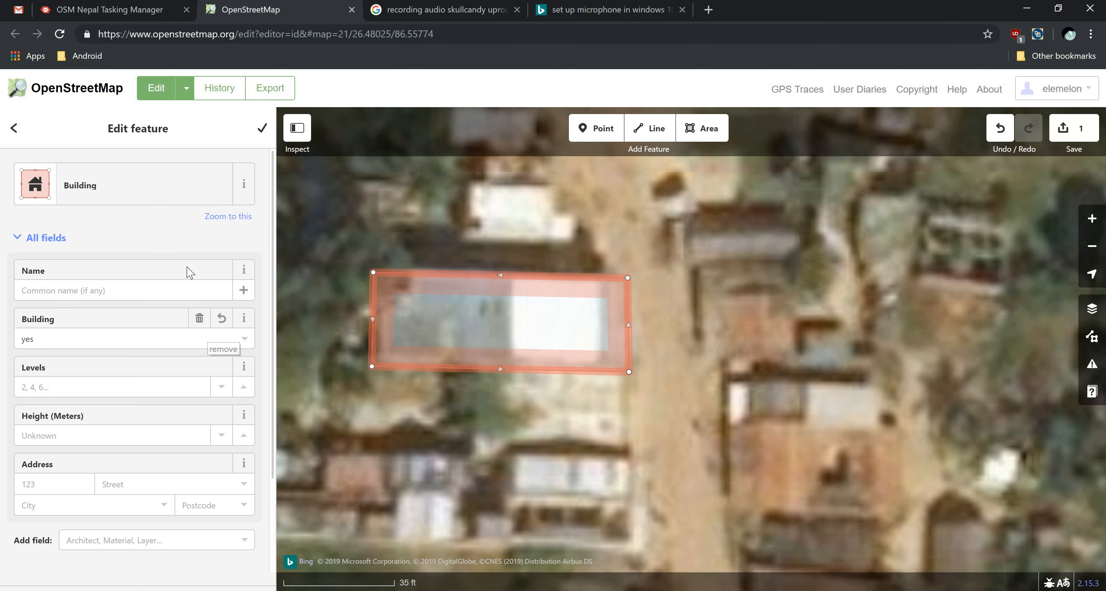
pyautogui.click(262, 129)
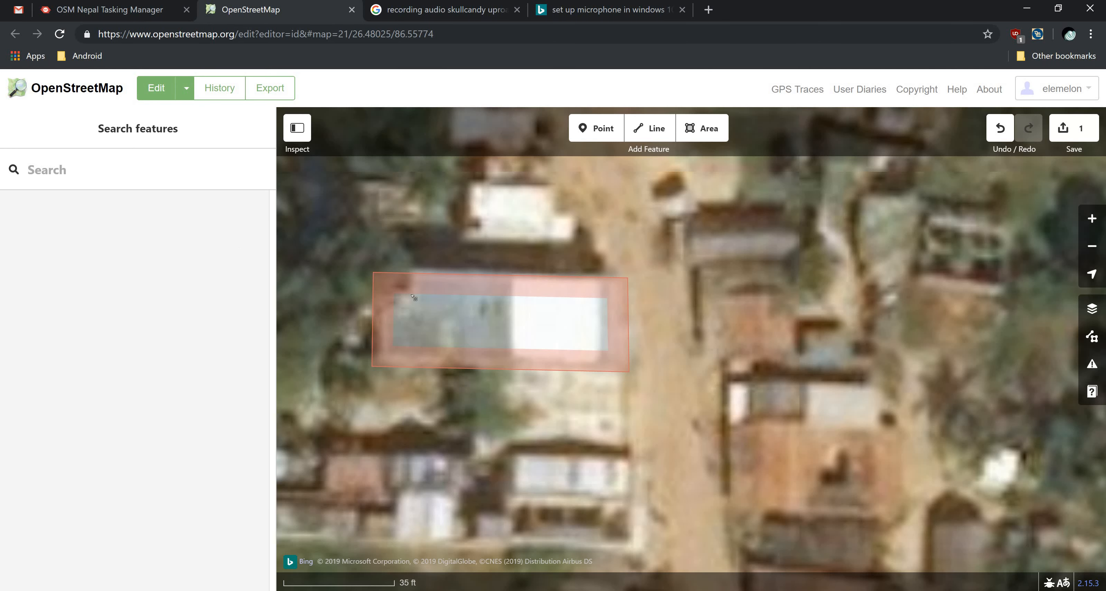
pyautogui.click(439, 291)
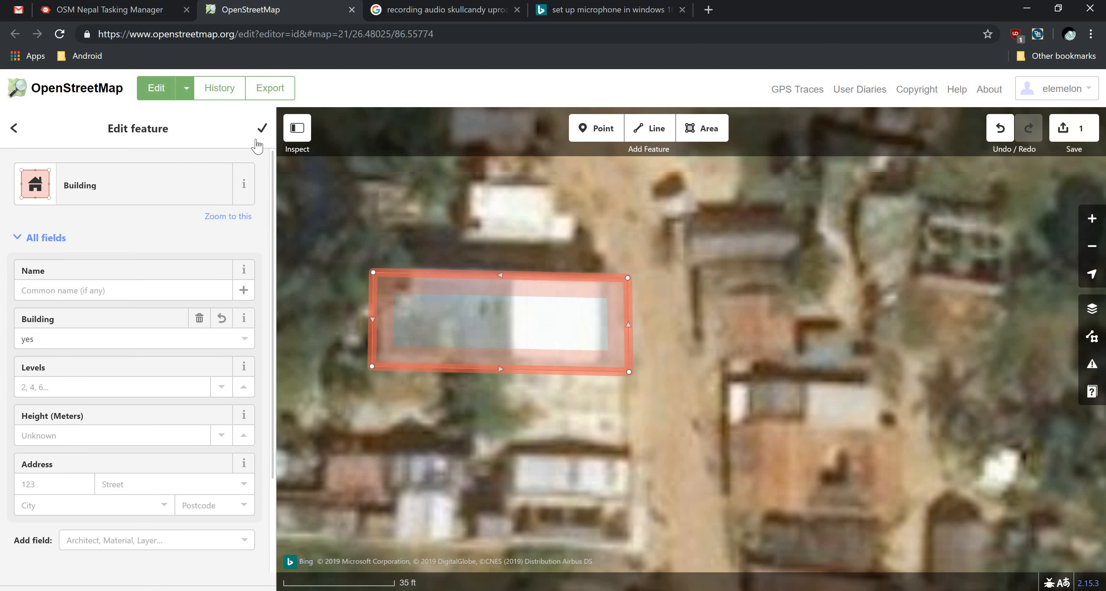
pyautogui.click(263, 128)
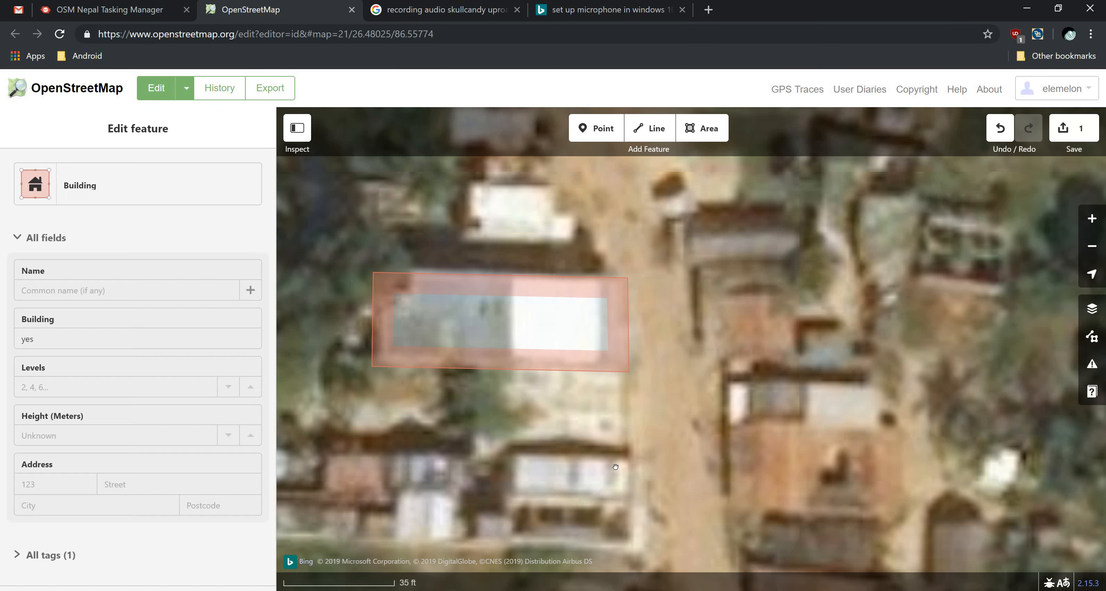
# Open the changeset for upload and end its comment with "Added building in northern bihar" after the project hashtags, without #firsttimemapping.
pyautogui.click(1081, 134)
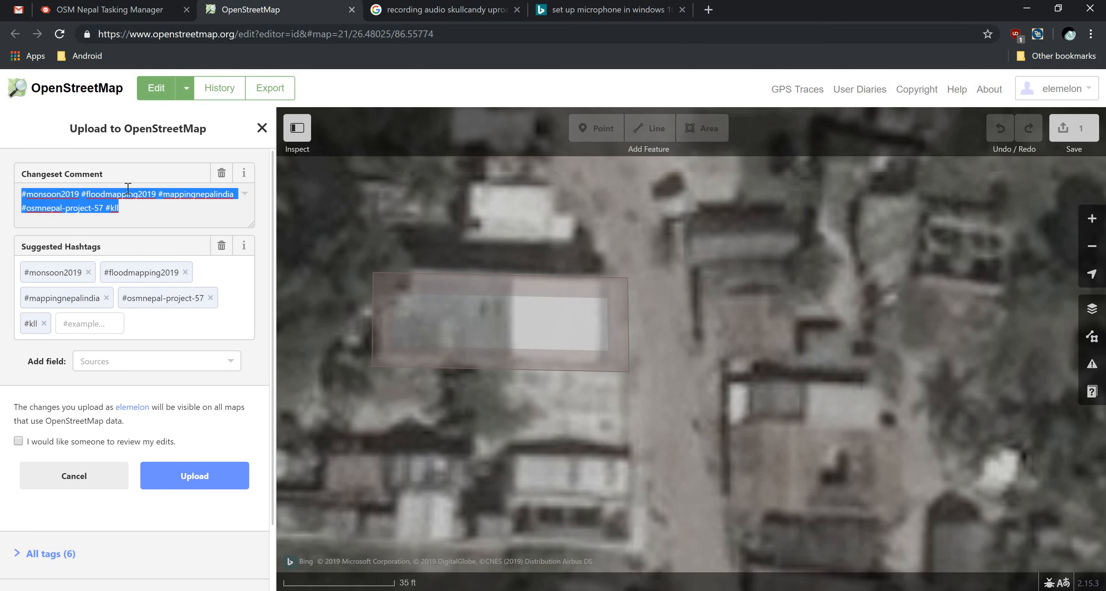
pyautogui.click(170, 209)
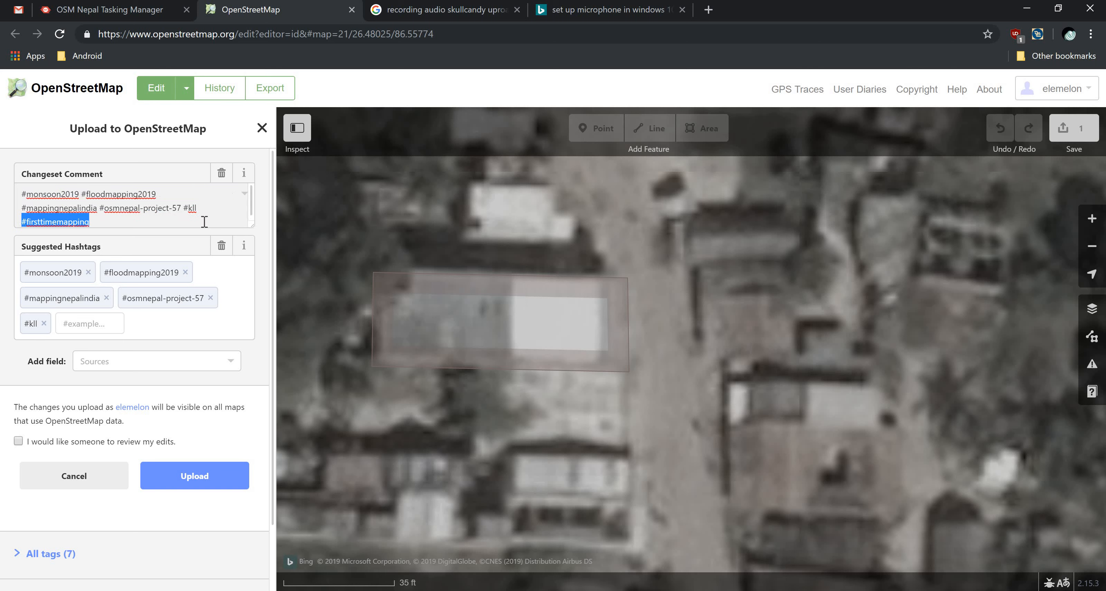
pyautogui.scroll(-1, 189, 202)
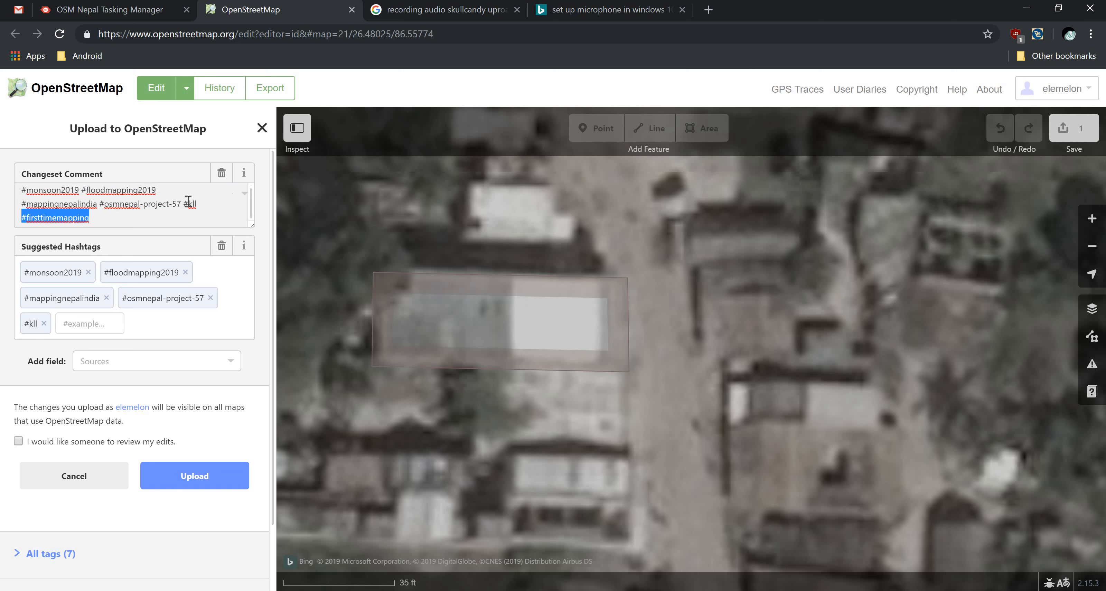
pyautogui.click(136, 220)
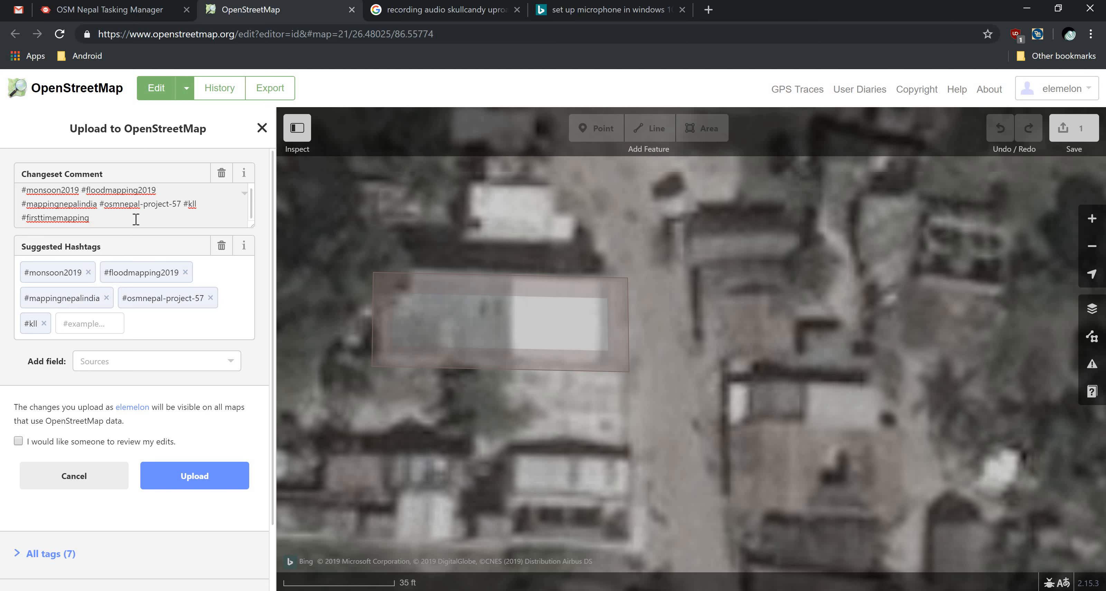
pyautogui.click(97, 221)
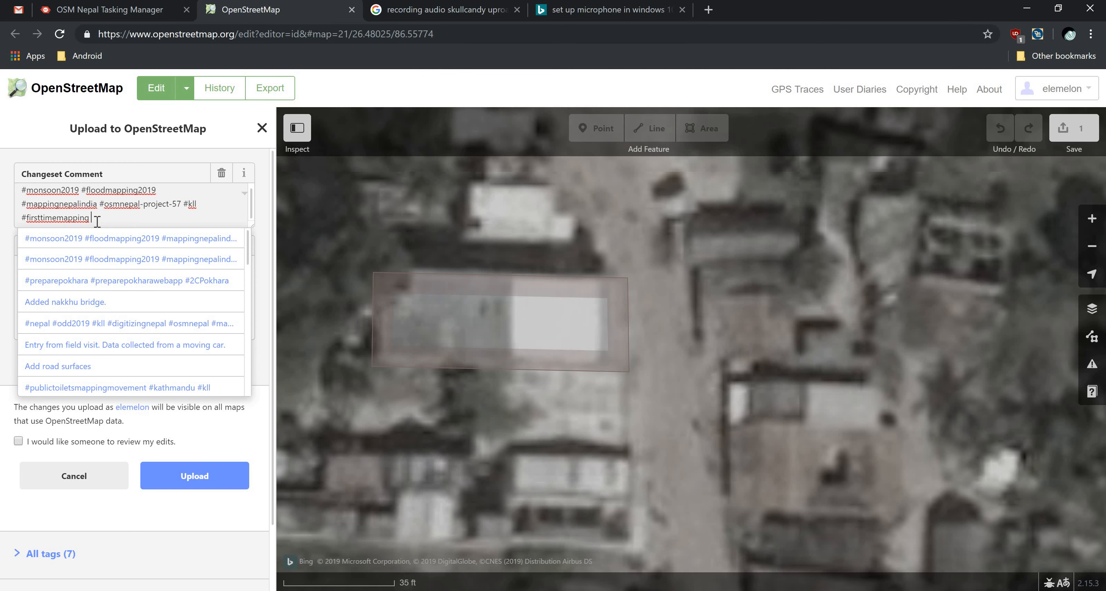
pyautogui.hotkey('ctrl', 'BackSpace')
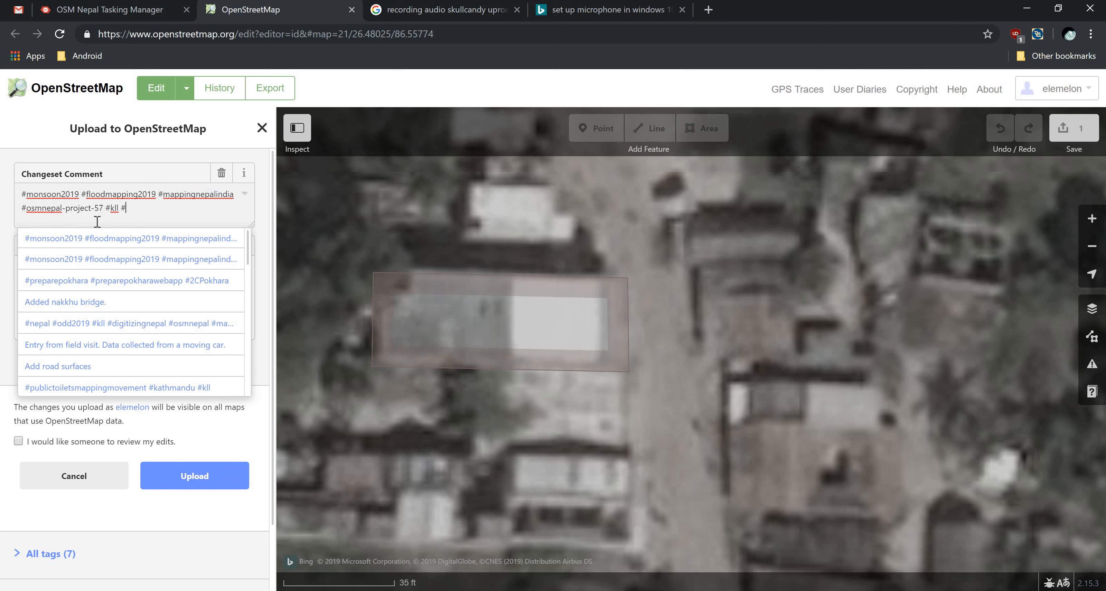
pyautogui.press('BackSpace')
pyautogui.write('Adde')
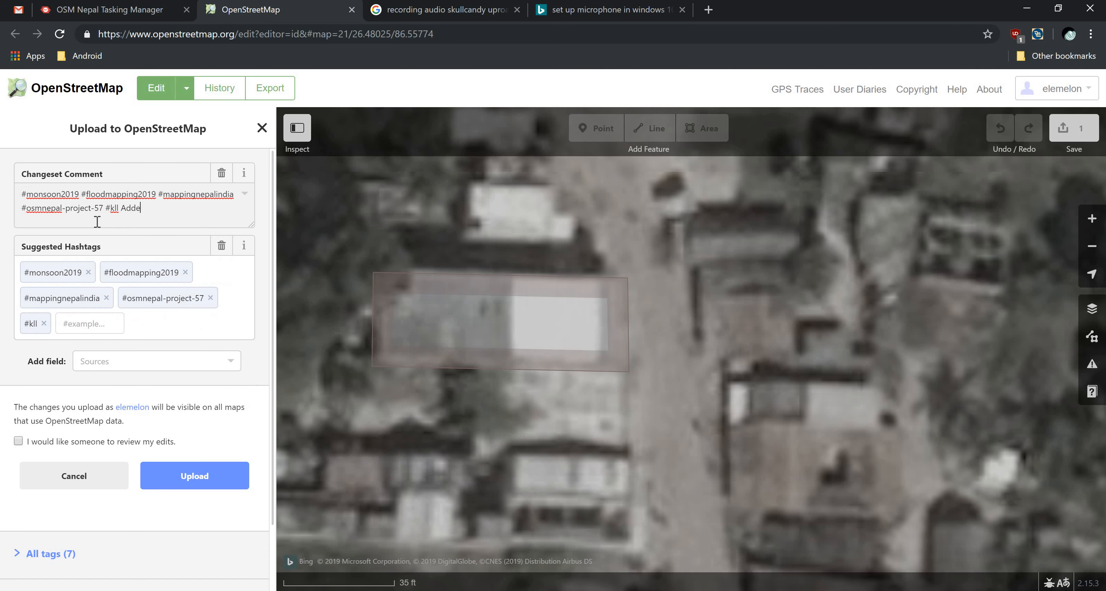
pyautogui.write('d building in northern bihar')
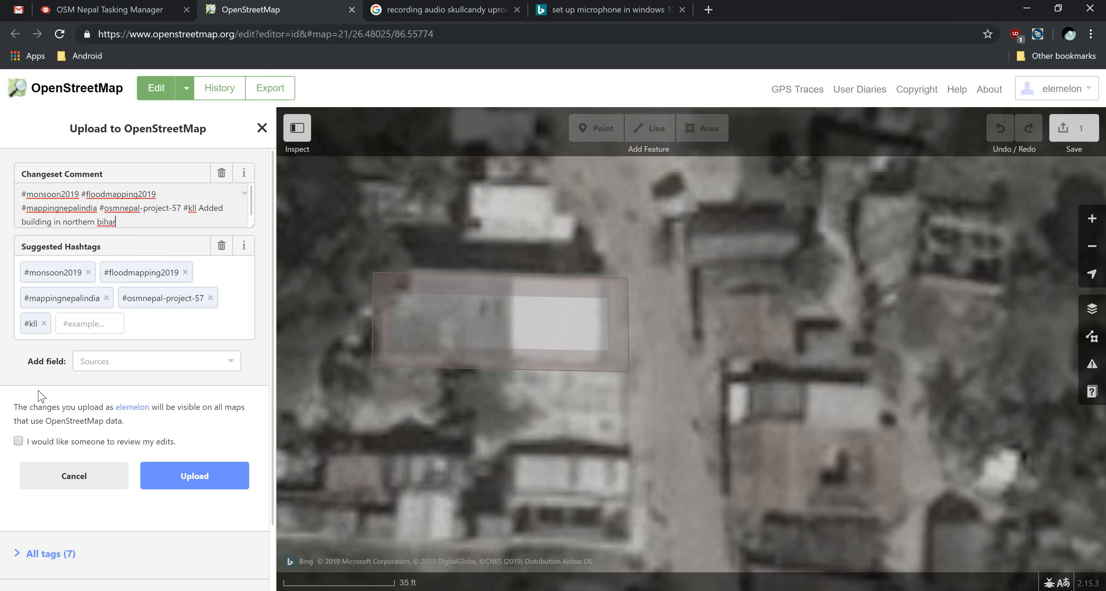
# Request a review of the edits and upload the changeset to OpenStreetMap.
pyautogui.click(19, 442)
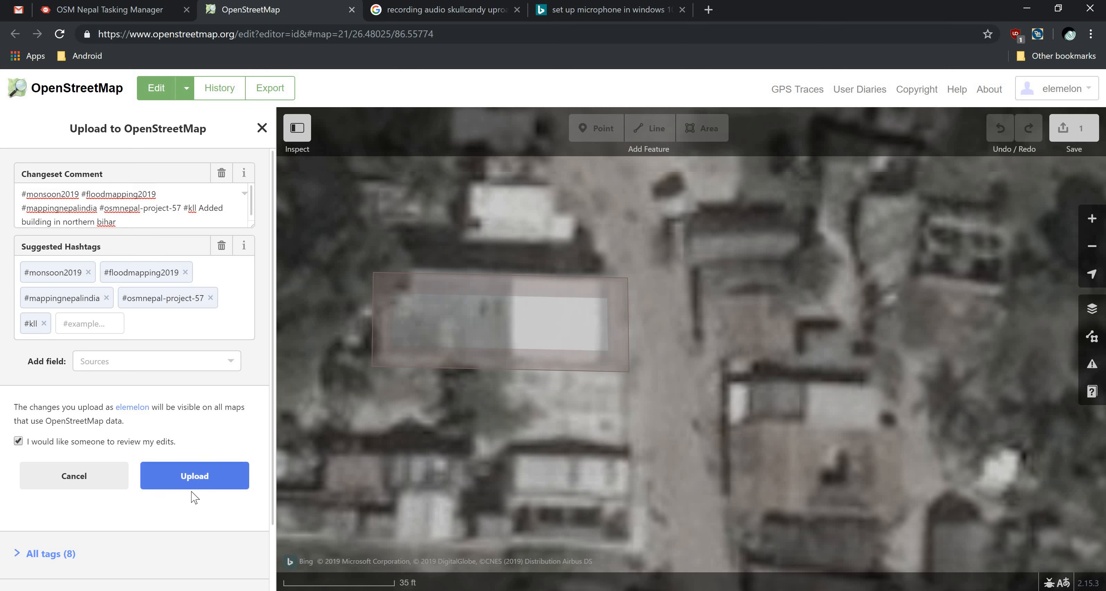
pyautogui.click(179, 488)
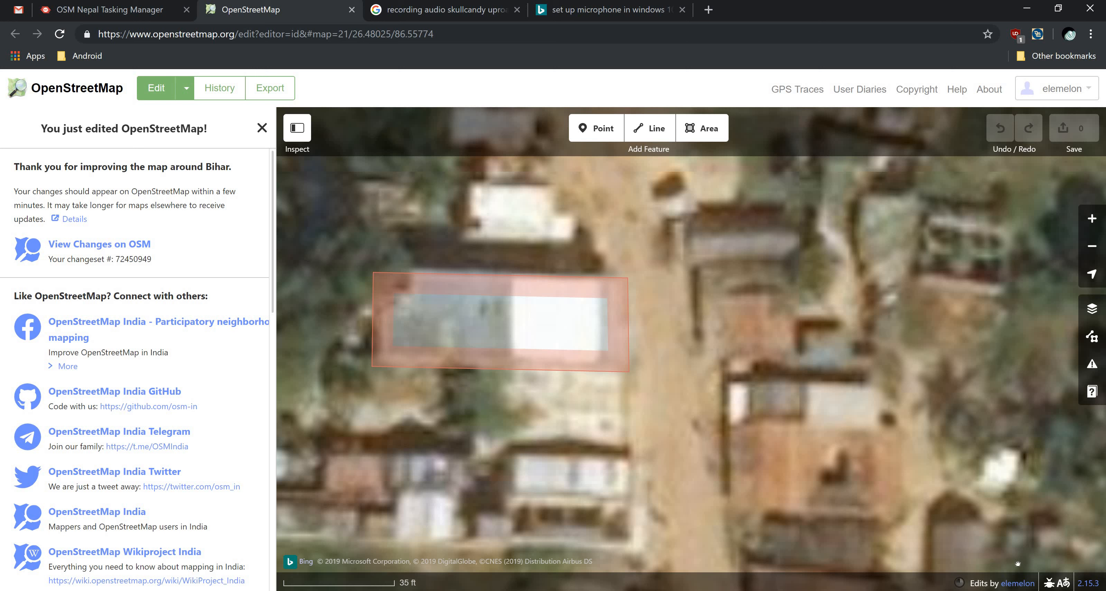
pyautogui.click(967, 590)
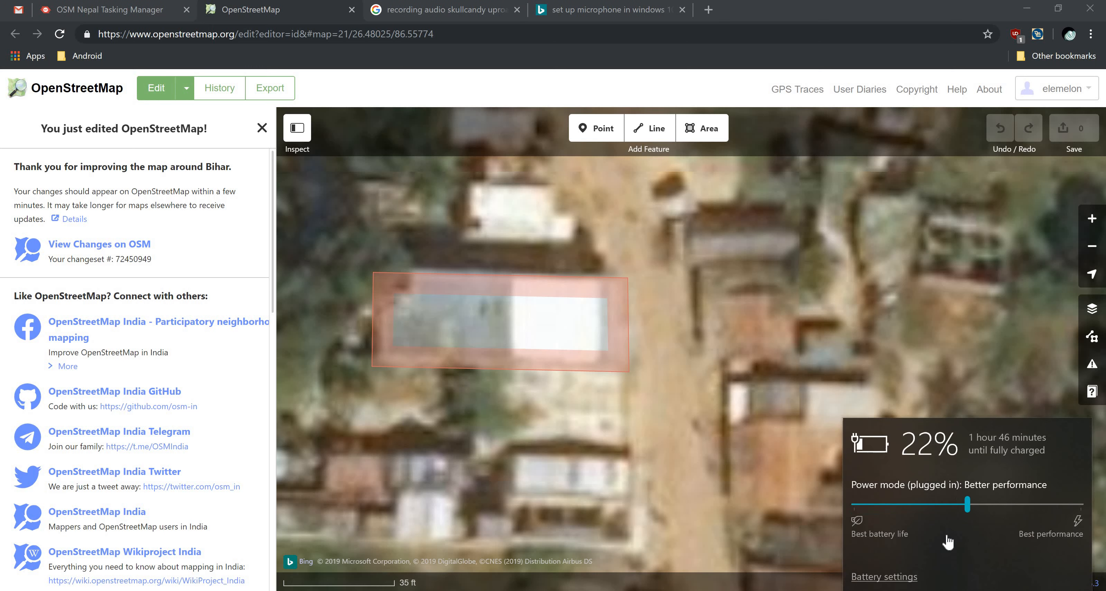
pyautogui.click(946, 590)
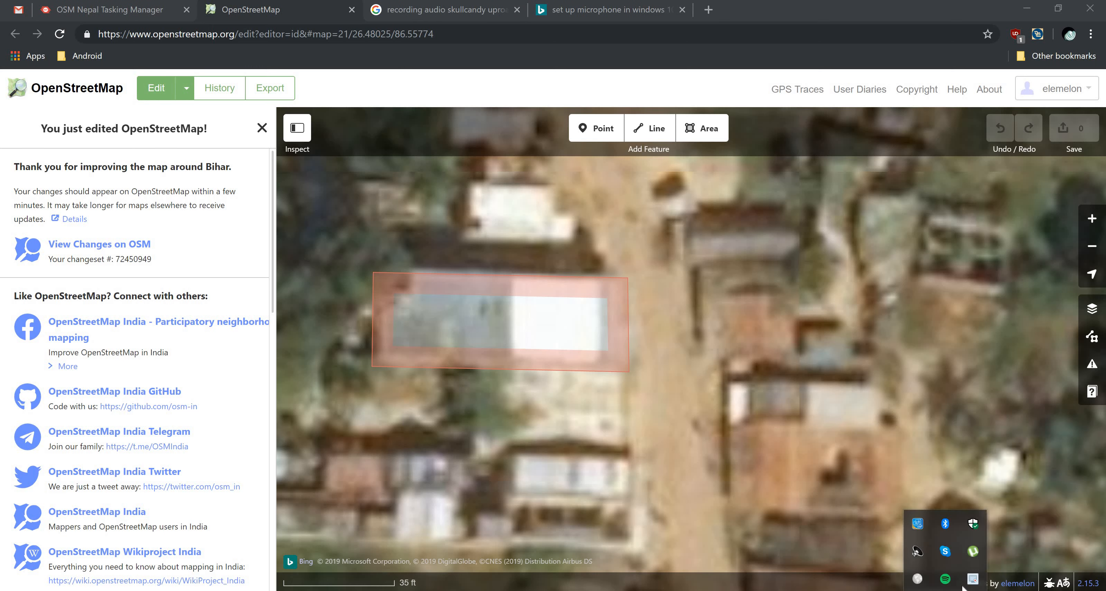